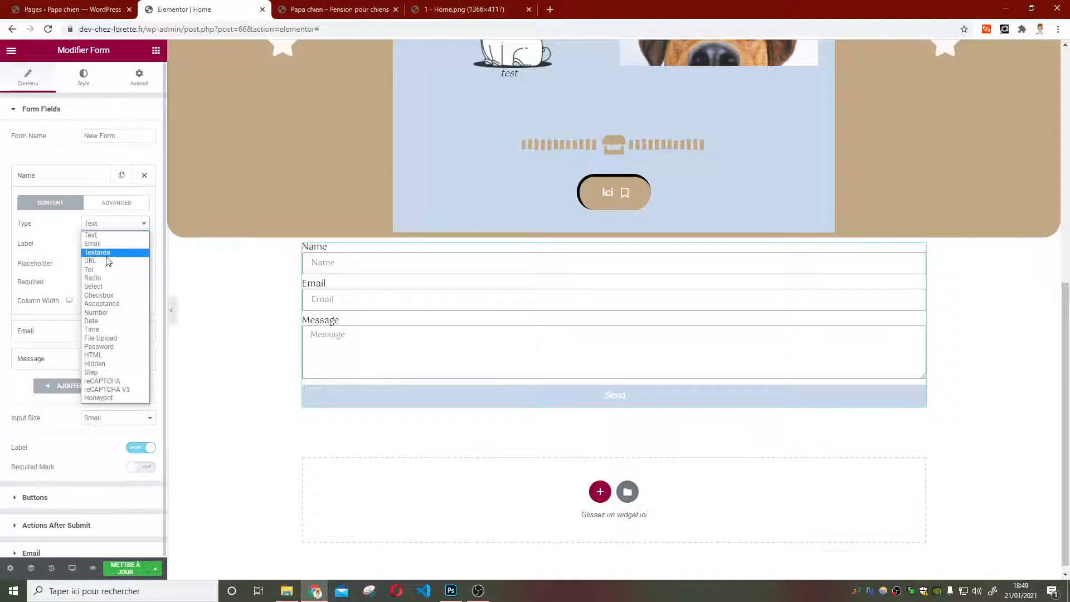
Try the Tel and Date types on the form's Name field, picking 12 January 2021 in the previewed date field
click(103, 269)
click(106, 225)
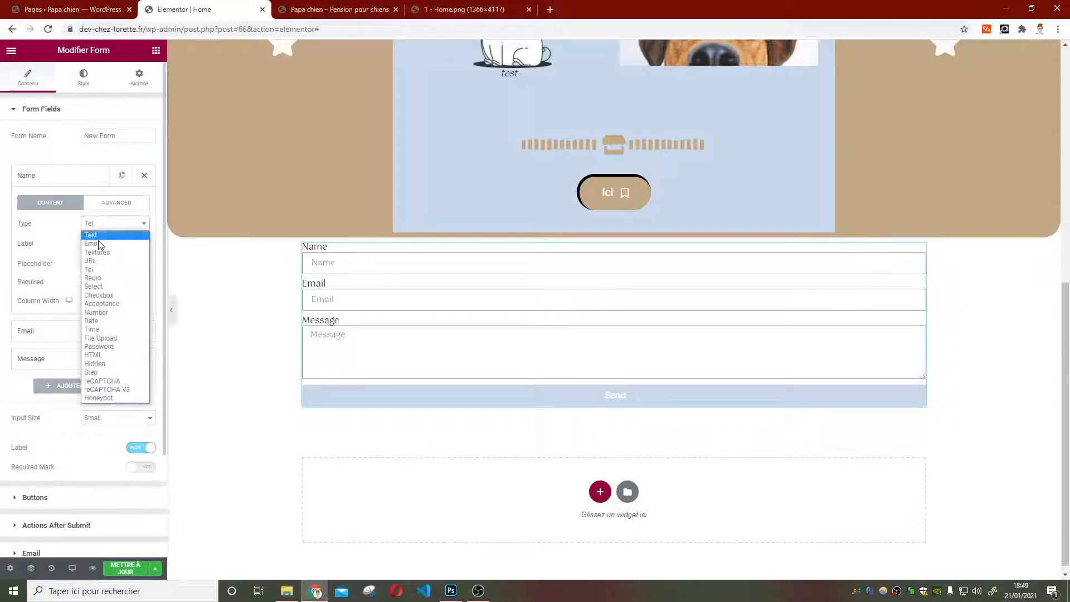
click(104, 322)
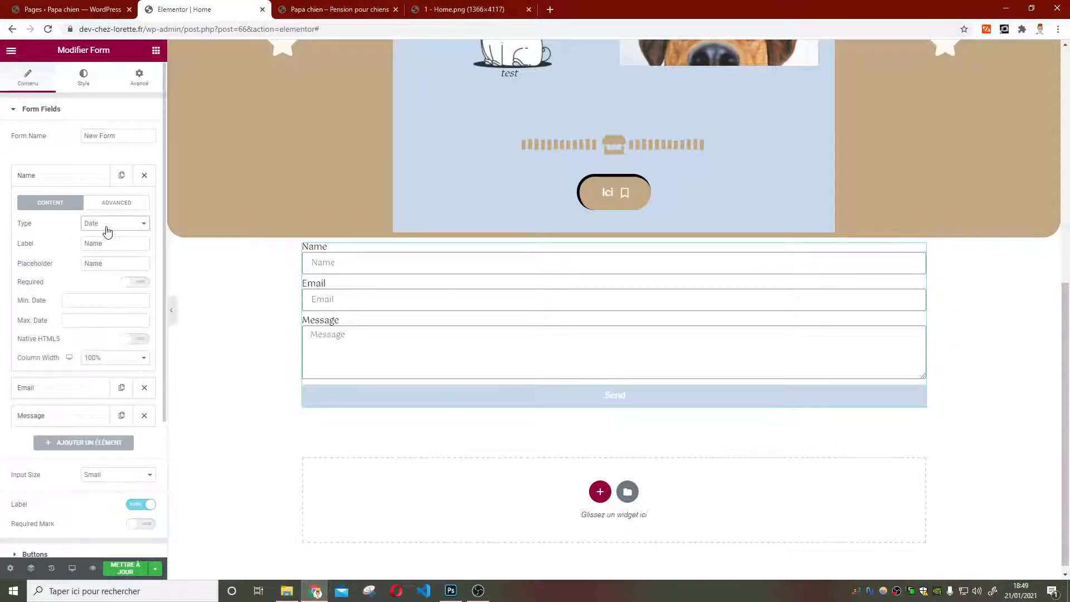
click(108, 225)
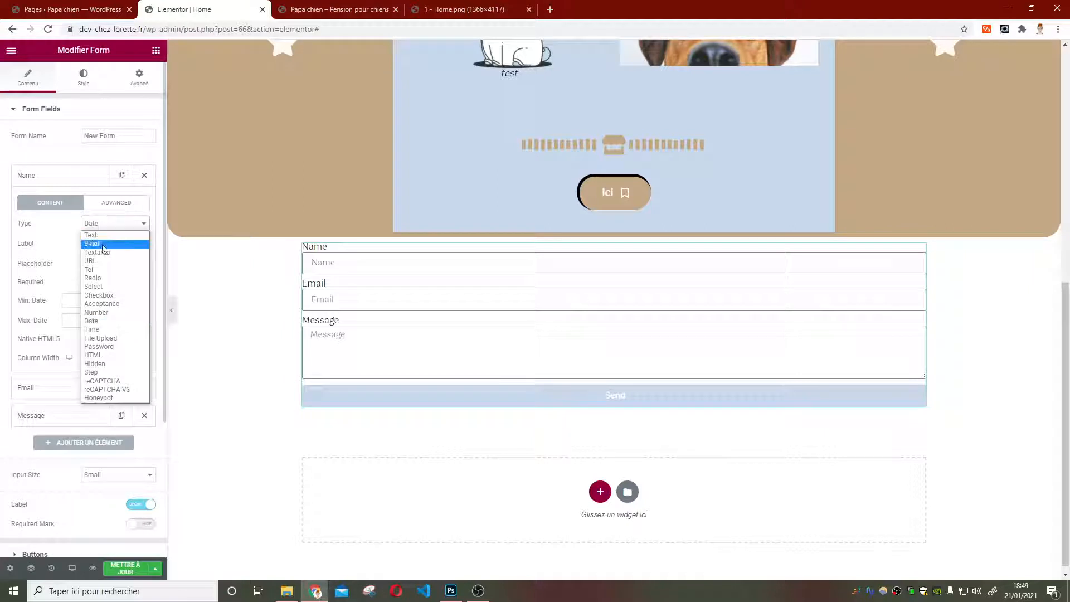
click(48, 244)
click(347, 263)
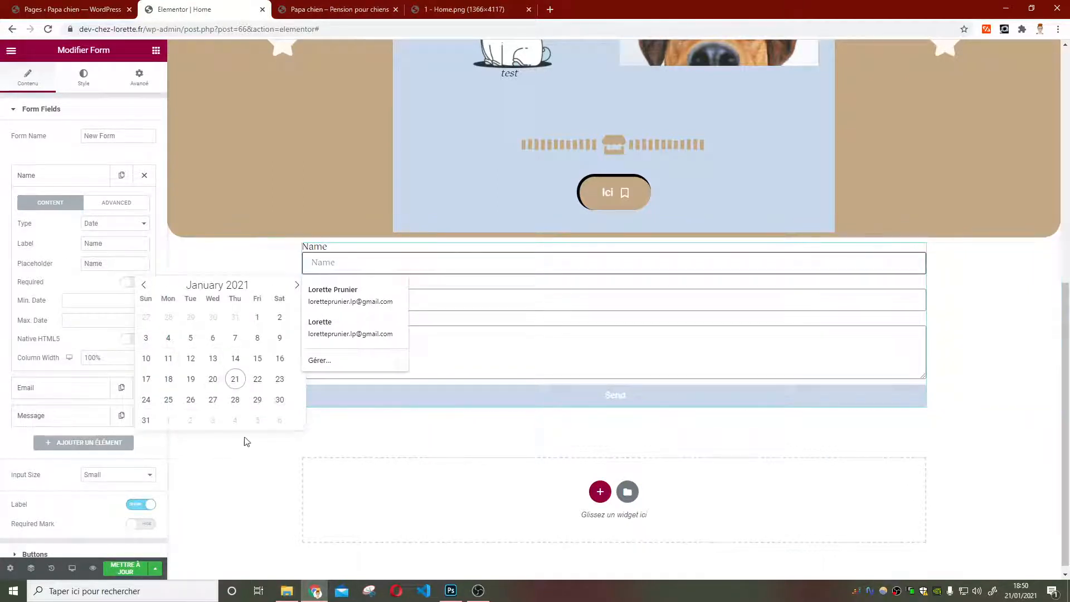
click(186, 367)
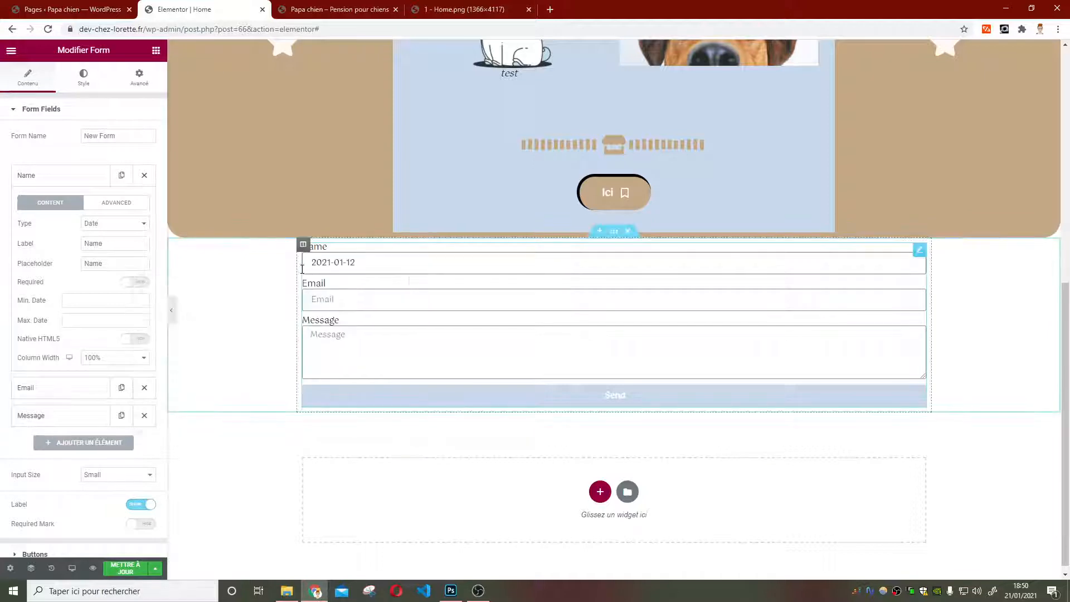
Set the Name field's type back to Text, test it with the entry "hvj" and clear that entry
click(107, 225)
click(108, 237)
click(329, 265)
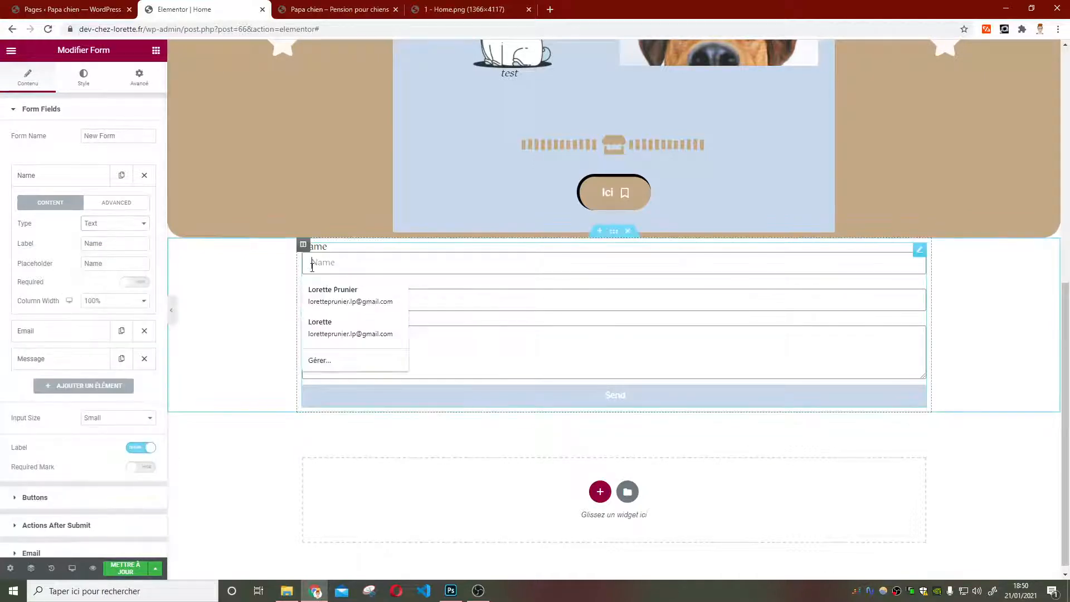
text(hvj)
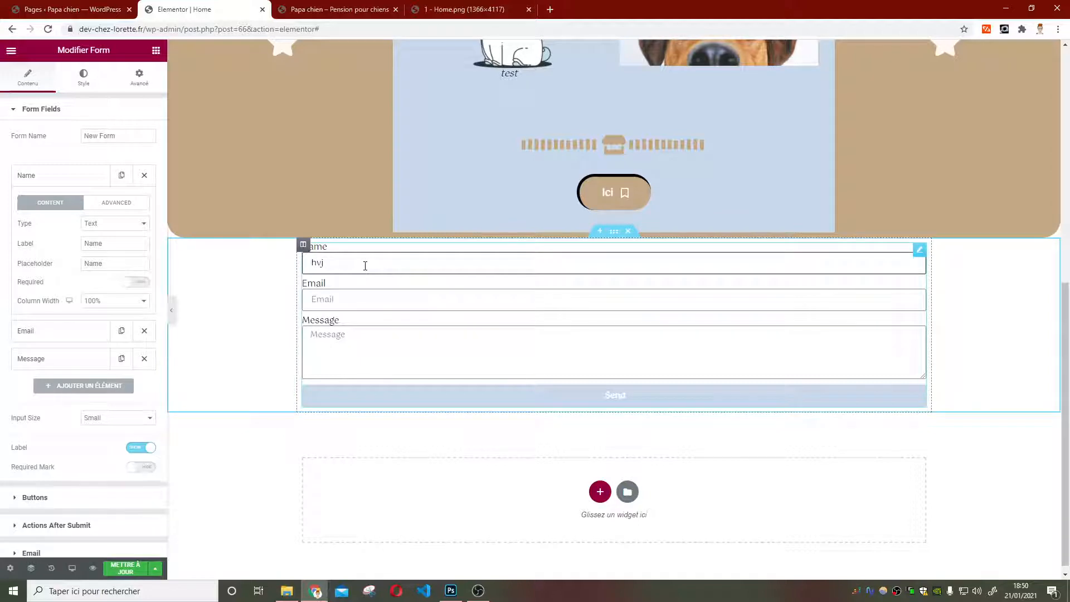
key(BackSpace)
key(BackSpace)
key(BackSpace)
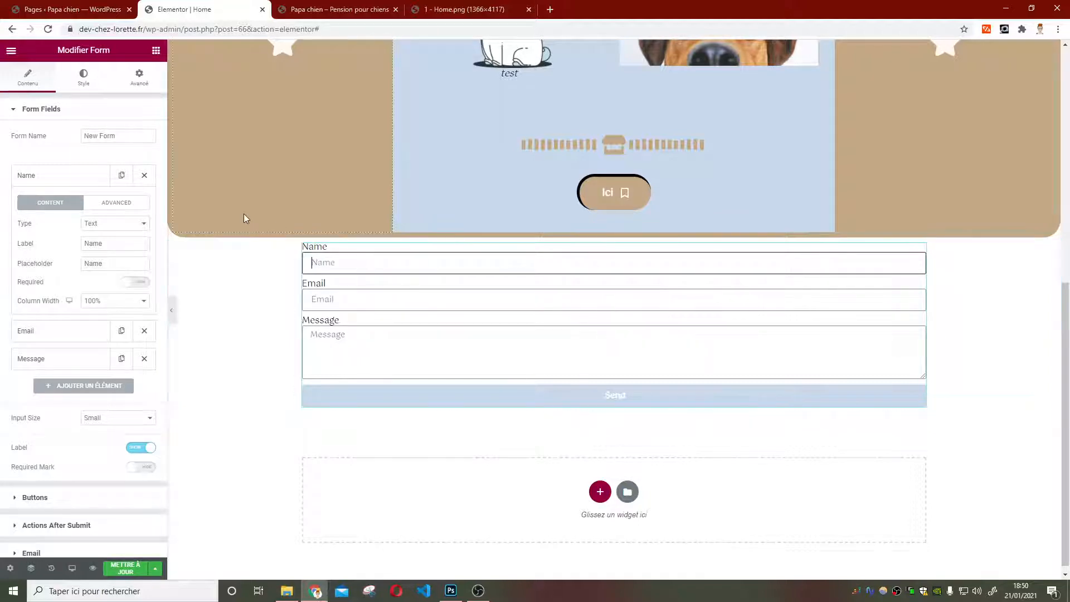
Examine the Name field's advanced settings, including its ID and shortcode, and collapse the field
click(78, 181)
click(76, 183)
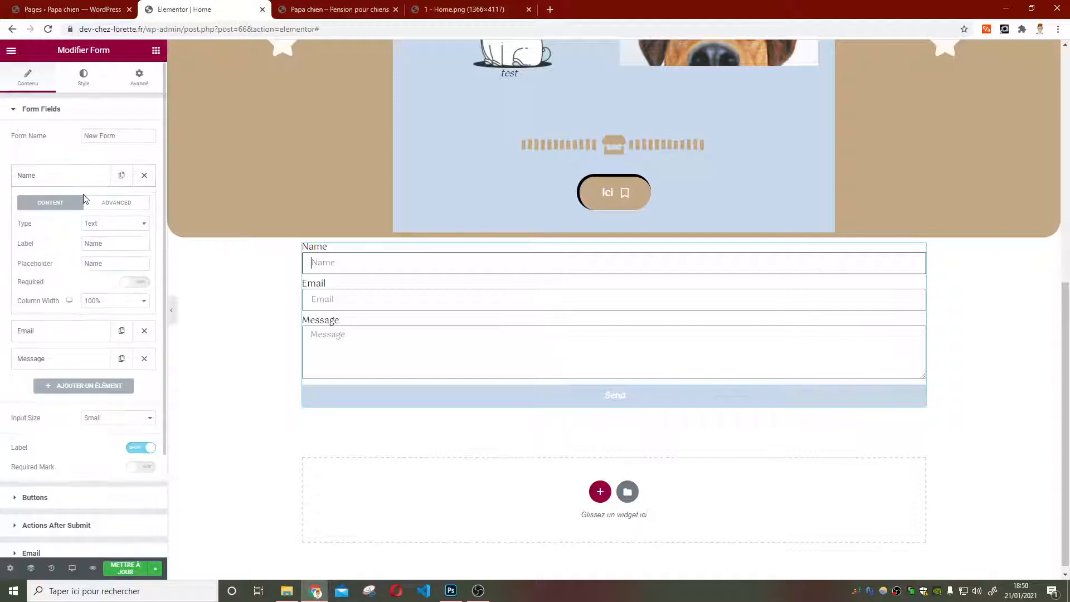
click(101, 203)
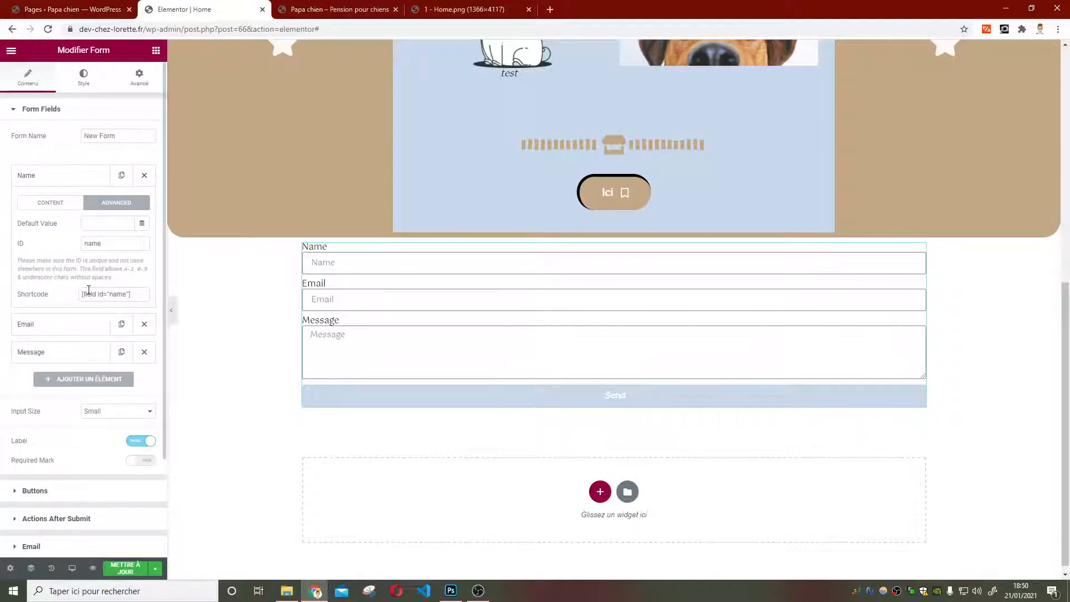
drag(83, 295, 132, 296)
click(137, 293)
click(60, 206)
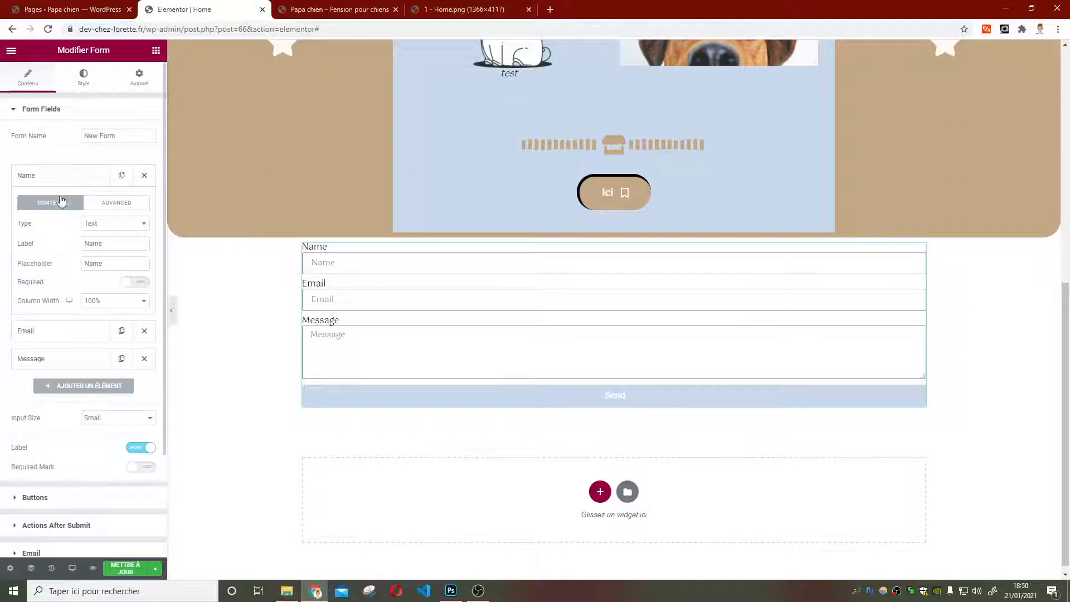
click(62, 184)
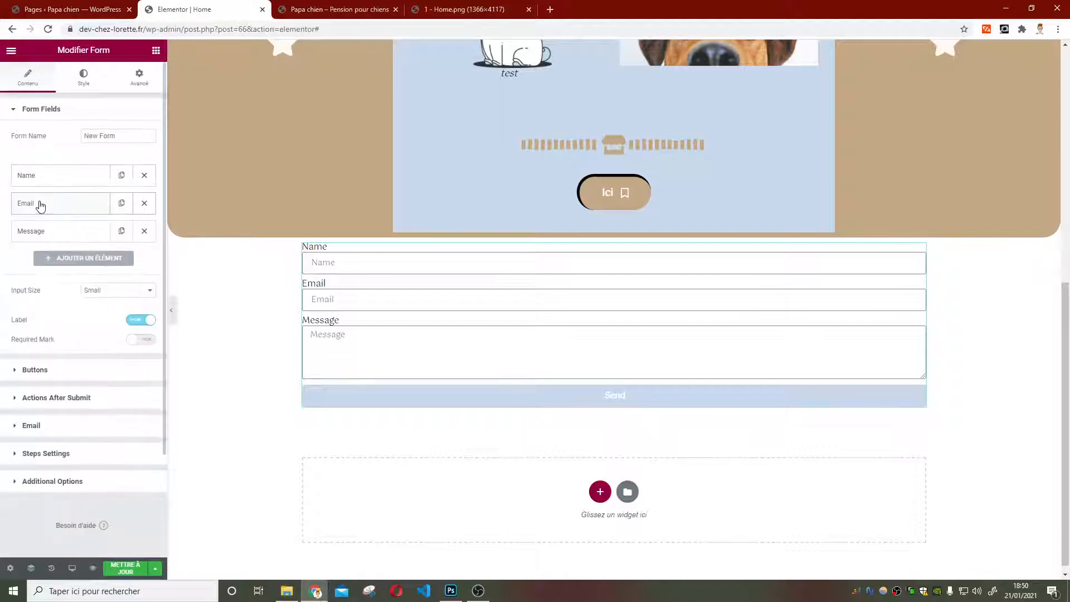
Add a fourth form field of type Checkbox with the label "azdcsqe"
click(54, 261)
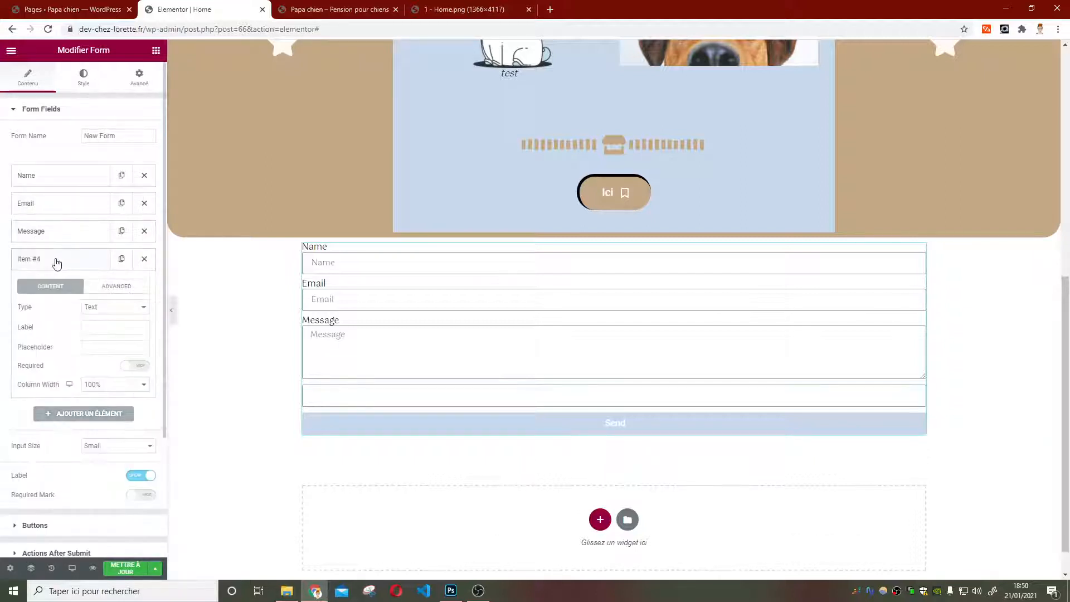
click(91, 307)
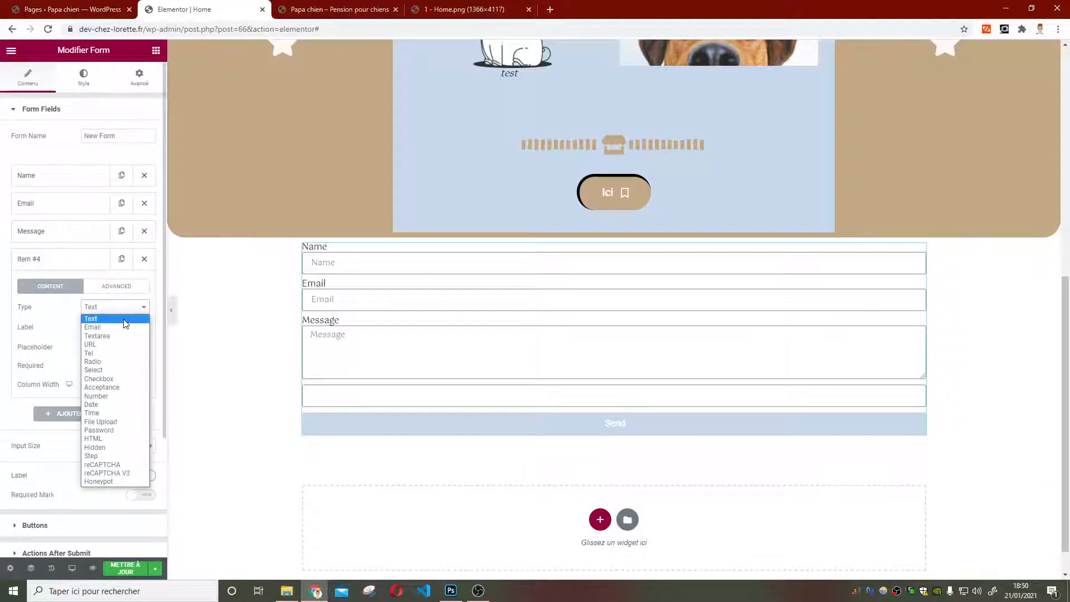
click(99, 379)
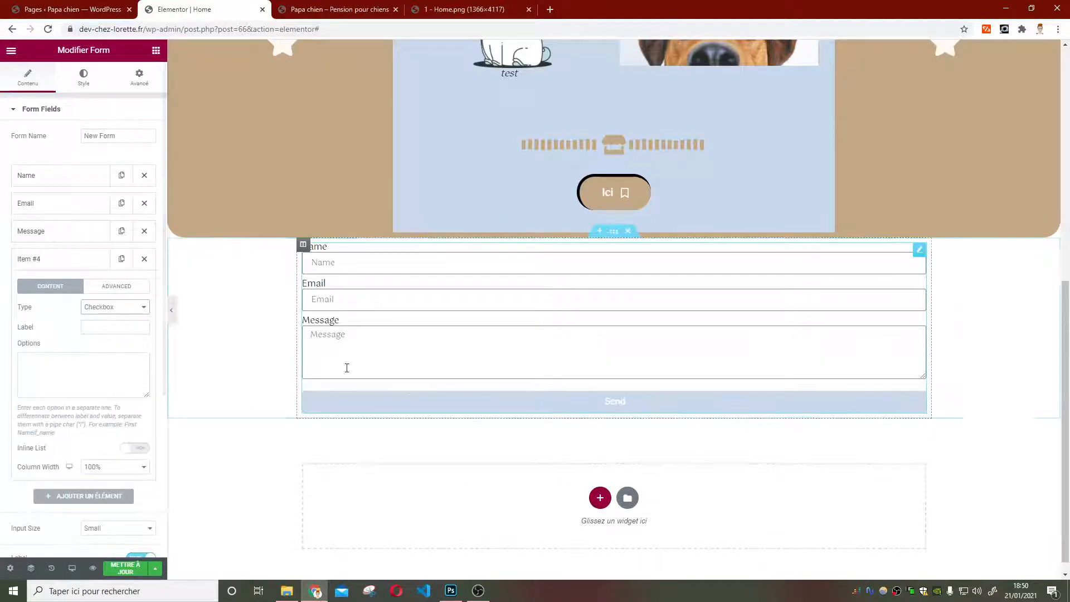
click(121, 330)
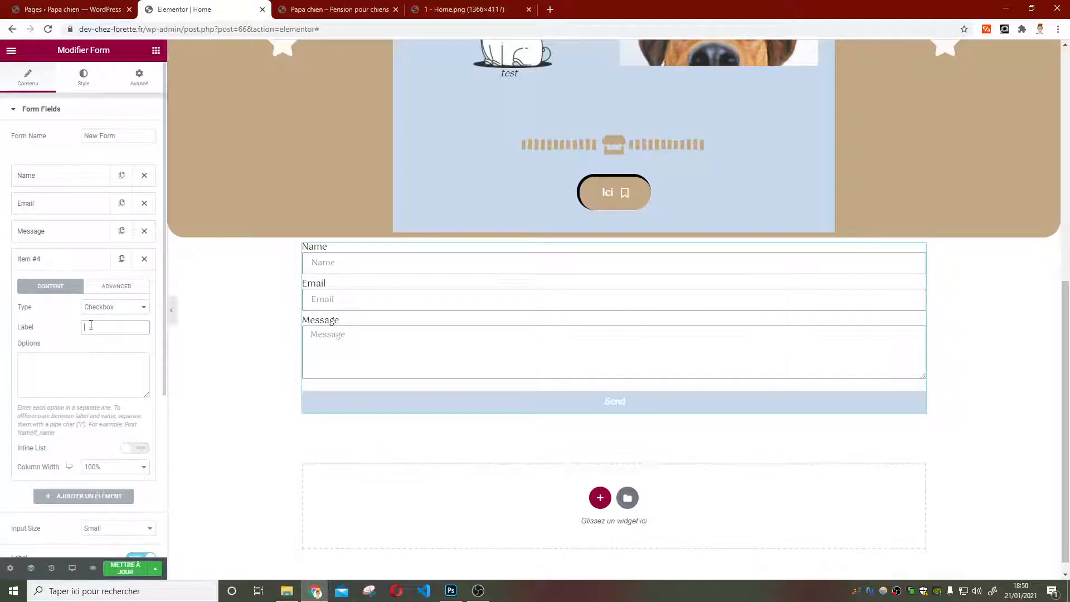
text(azdcsqe)
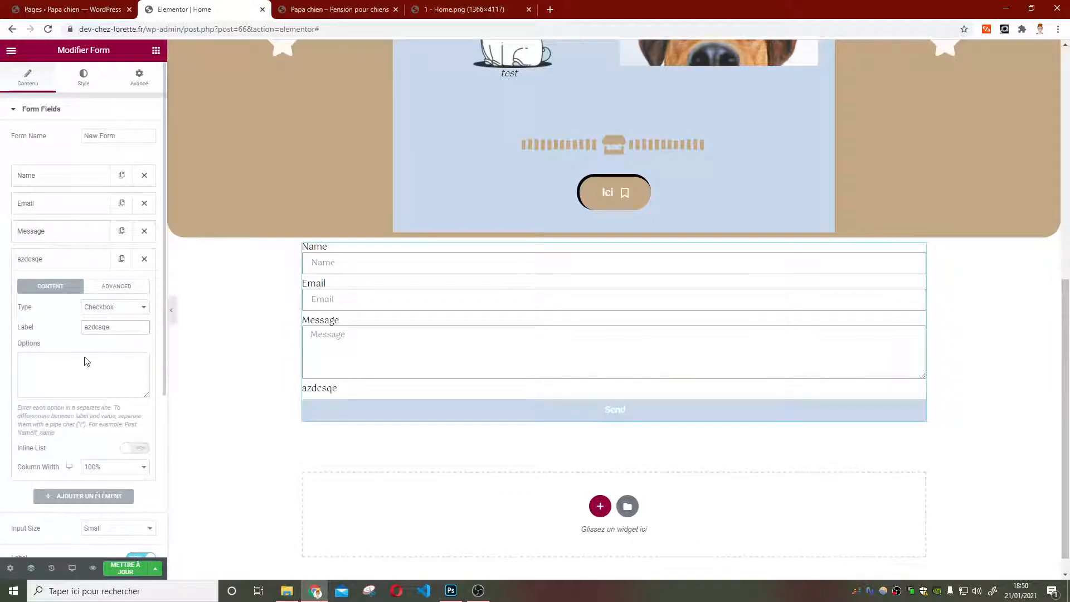
Read the hint for the checkbox options, try a single pipe character as an option and delete it
click(79, 369)
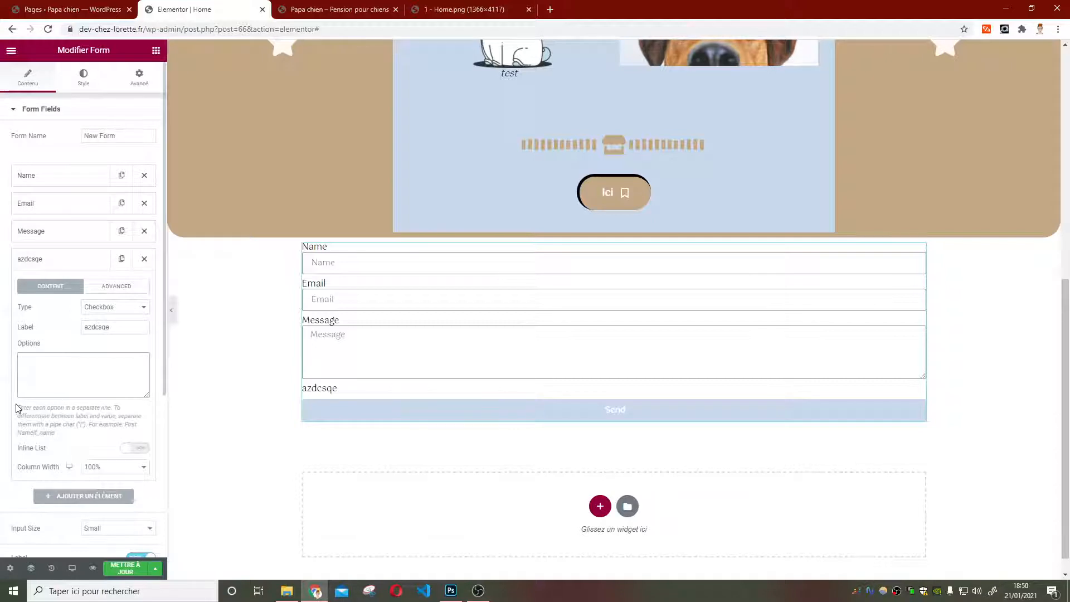
drag(18, 407, 76, 438)
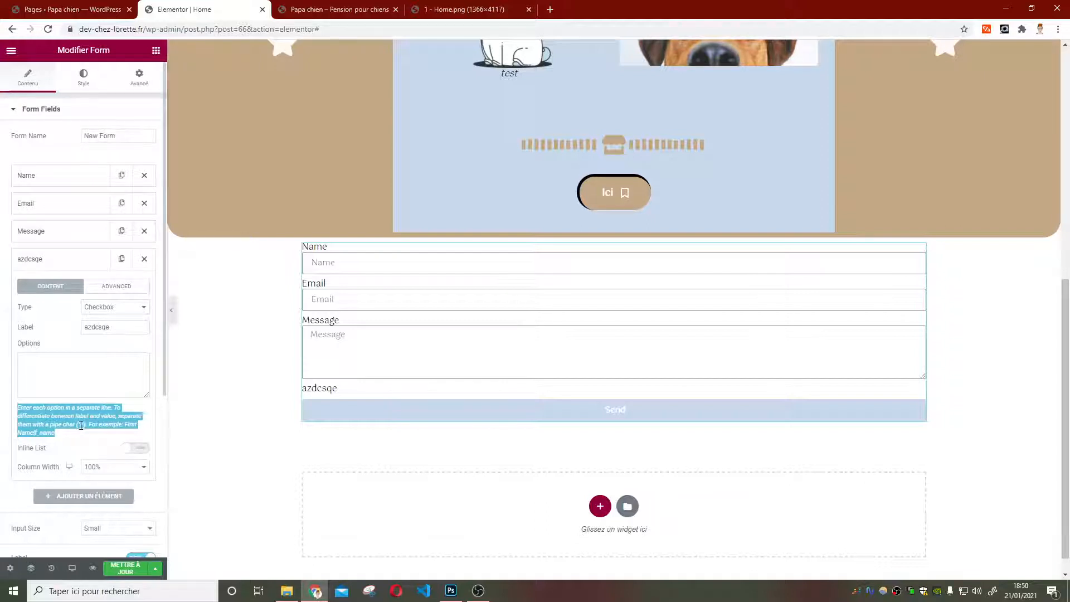
click(53, 387)
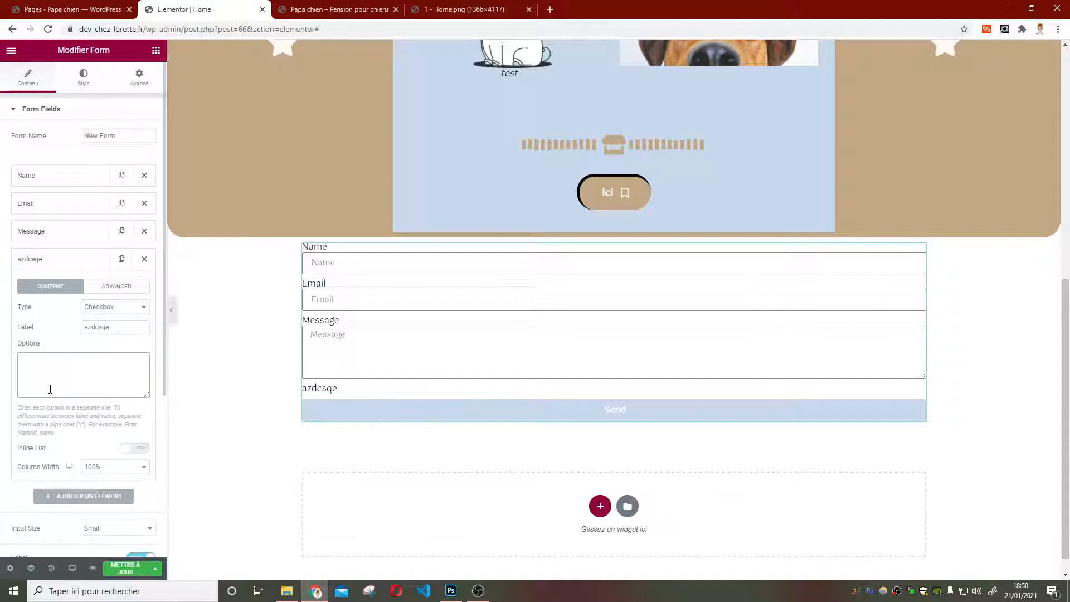
text(|)
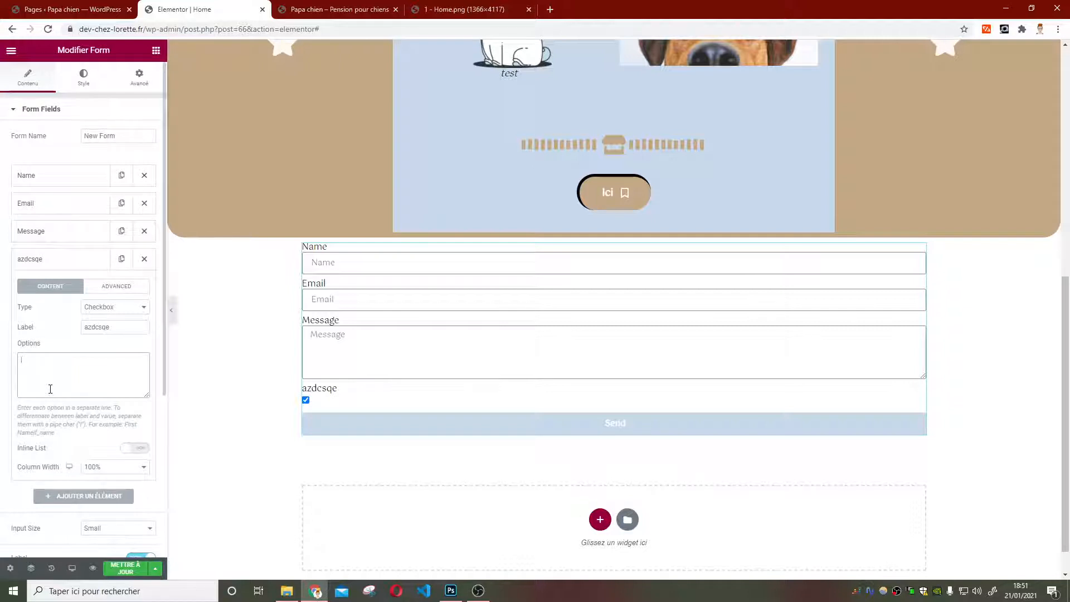
key(BackSpace)
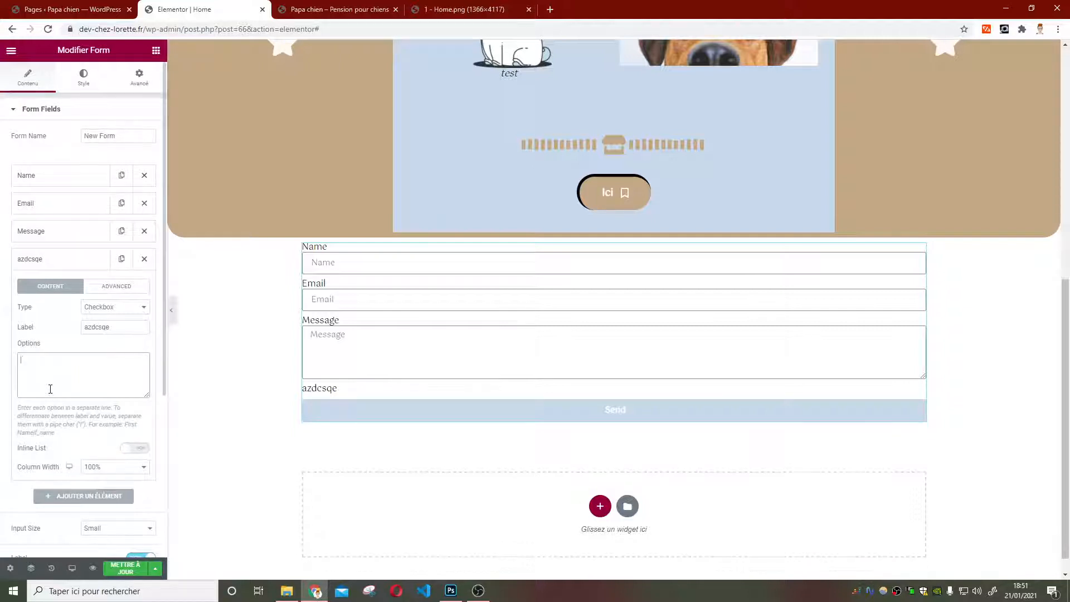
Enter "zegfv", "qfeezsdfv" and "afqzeezsf" as the checkbox field's options, each on its own line
text(zegfv)
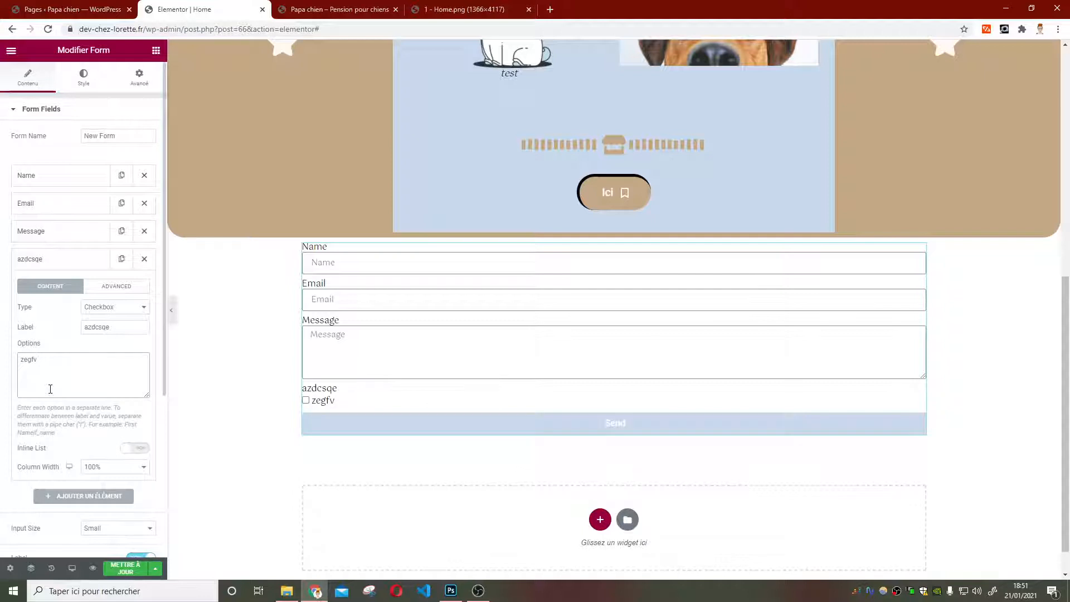
text( | qfeezsdfv | afqze)
key(BackSpace)
key(Left)
key(BackSpace)
key(BackSpace)
key(Left)
key(BackSpace)
key(Return)
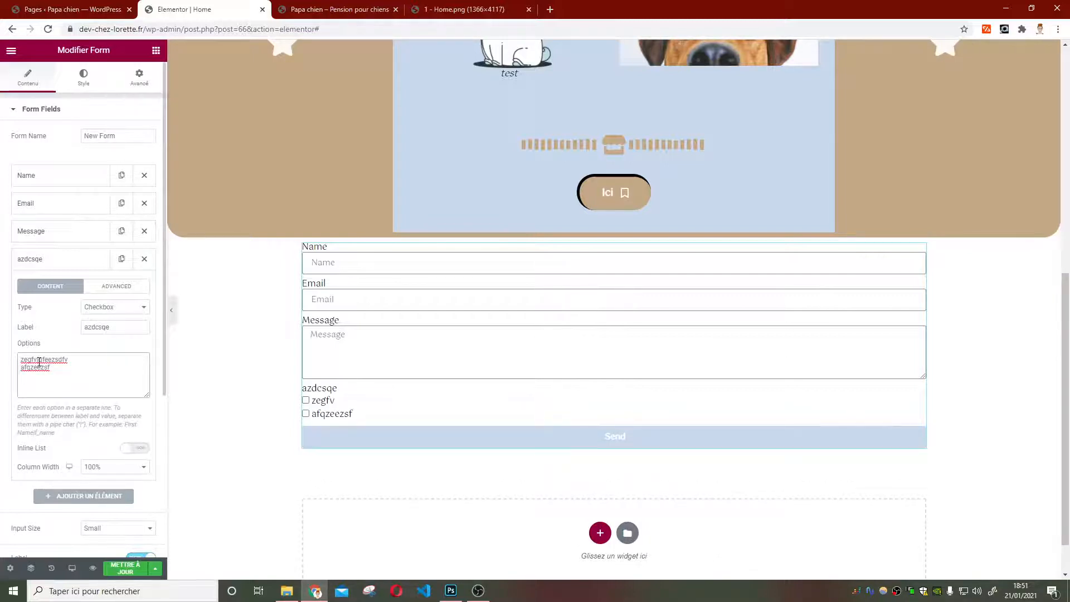
key(Return)
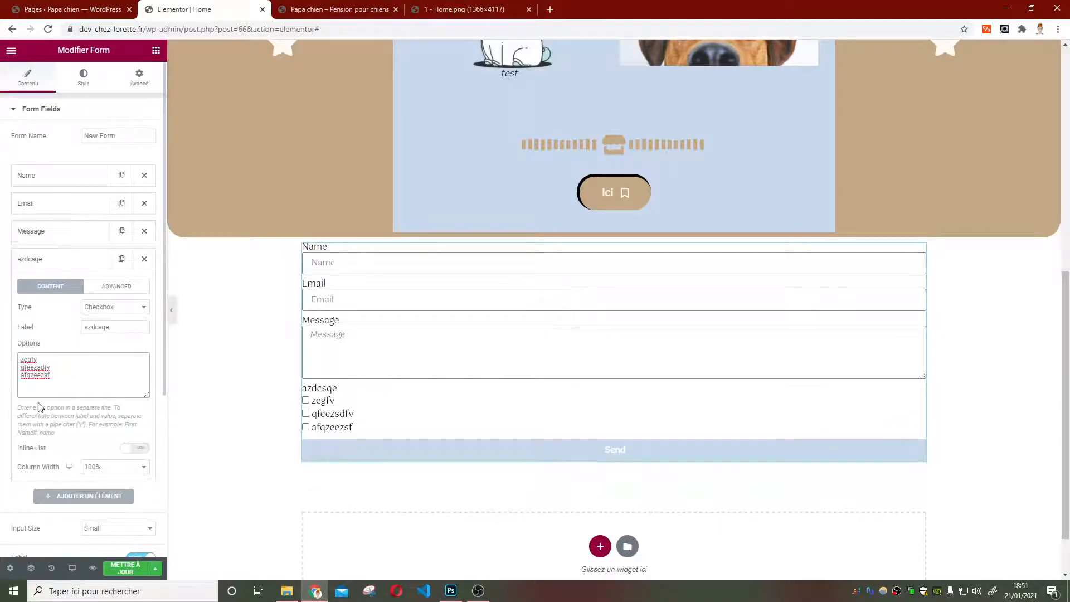
Test the checkbox field in the form preview by ticking zegfv, qfeezsdfv and afqzeezsf
click(305, 400)
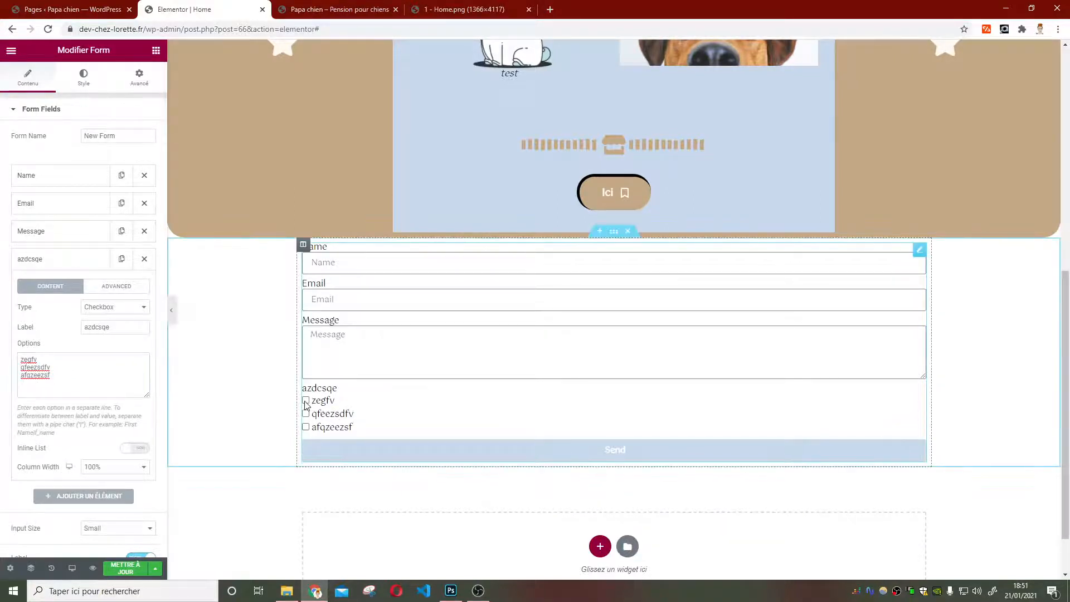
click(305, 413)
click(305, 427)
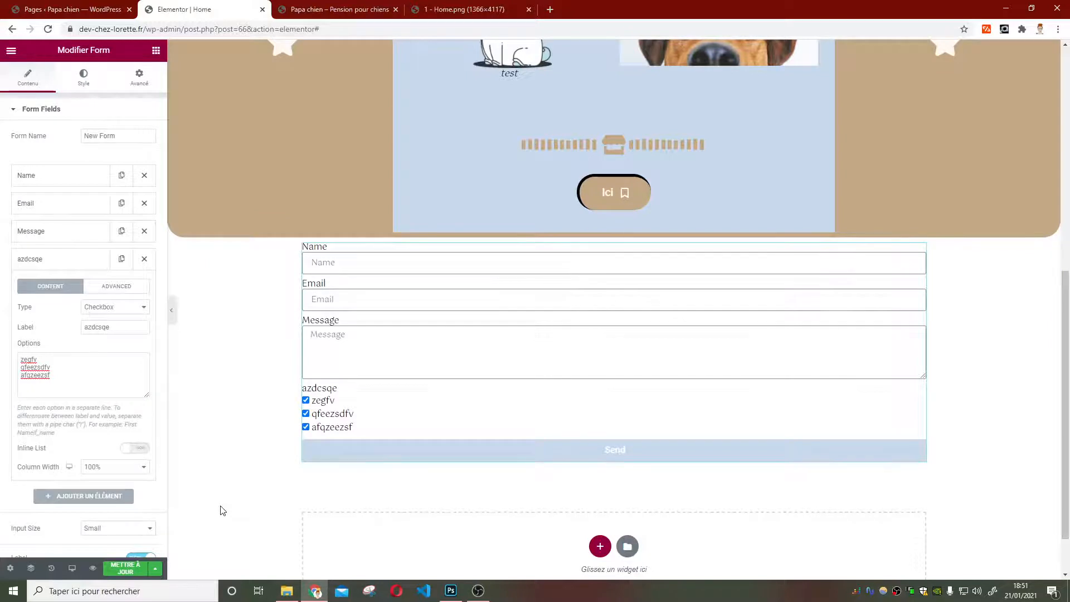
Try the File Upload type on the "azdcsqe" field, and delete that field from the form
click(92, 307)
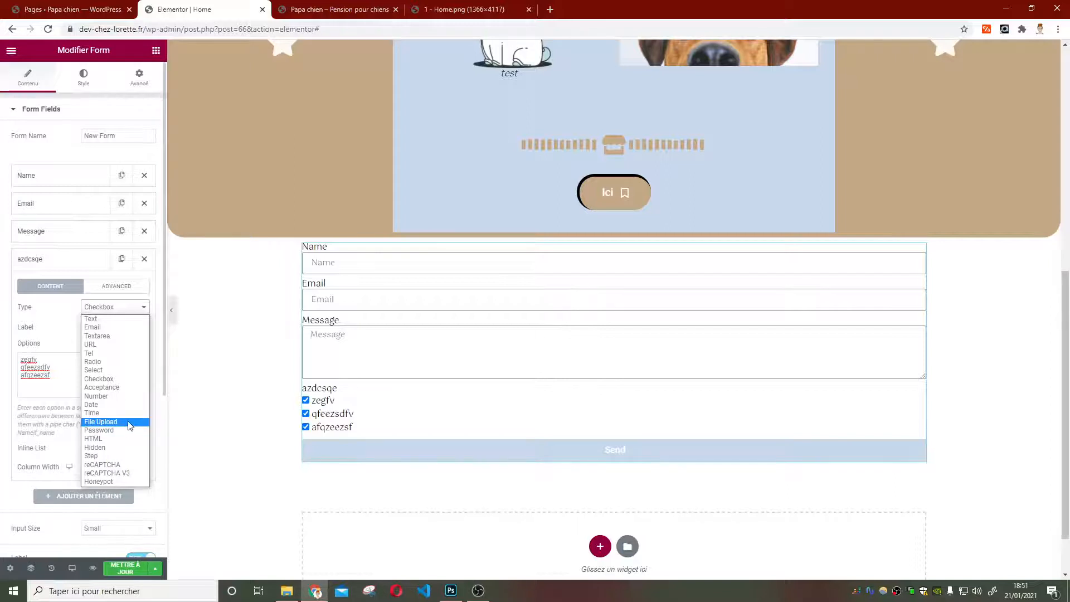
click(122, 424)
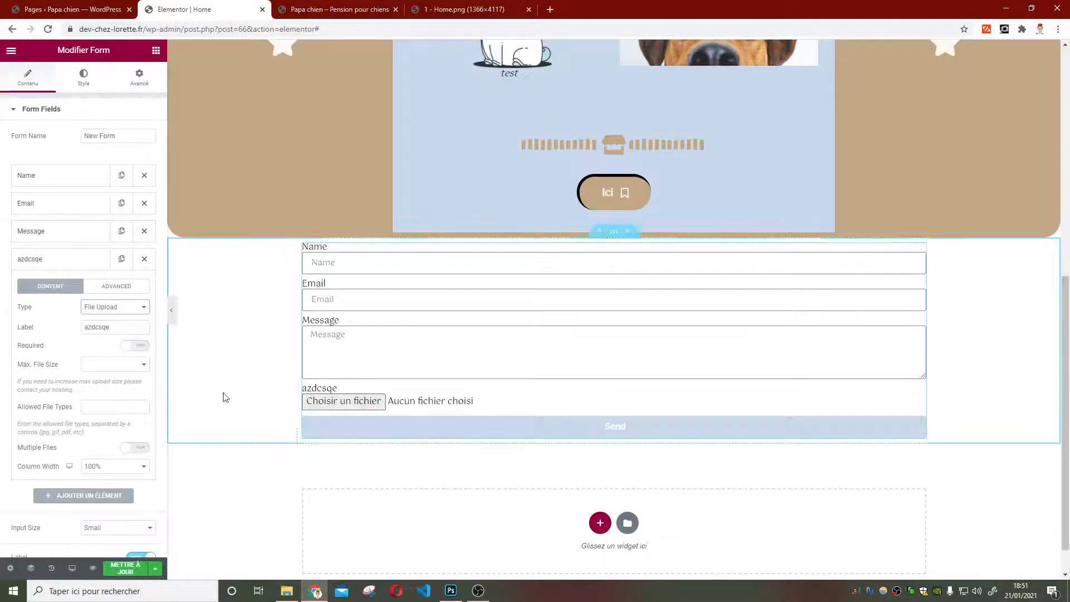
click(144, 259)
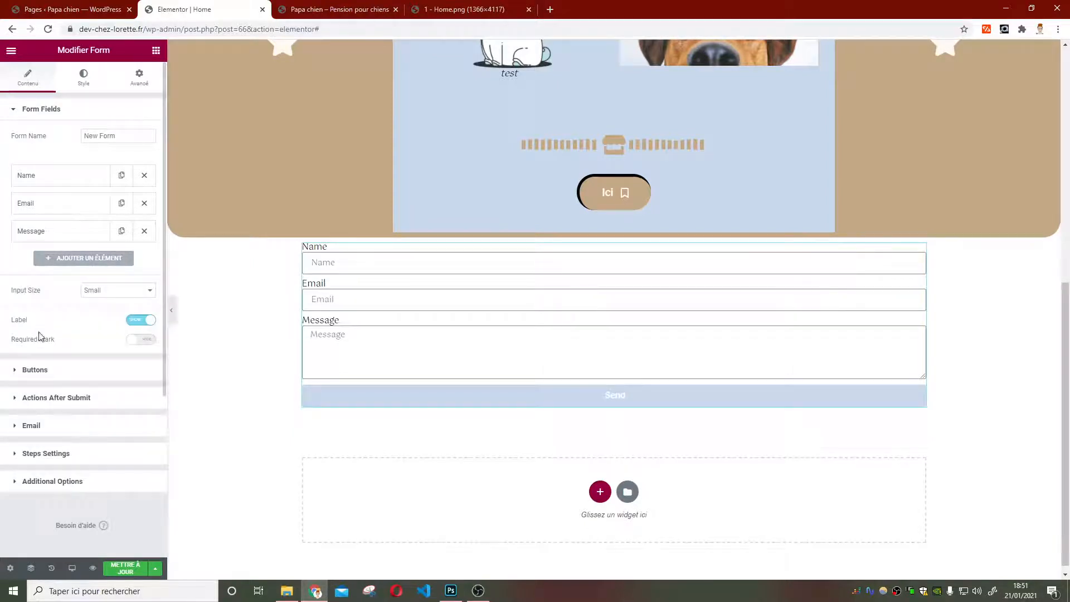
Try the Large and Extra Large input sizes on the form, and set the size back to Small
click(110, 294)
click(103, 329)
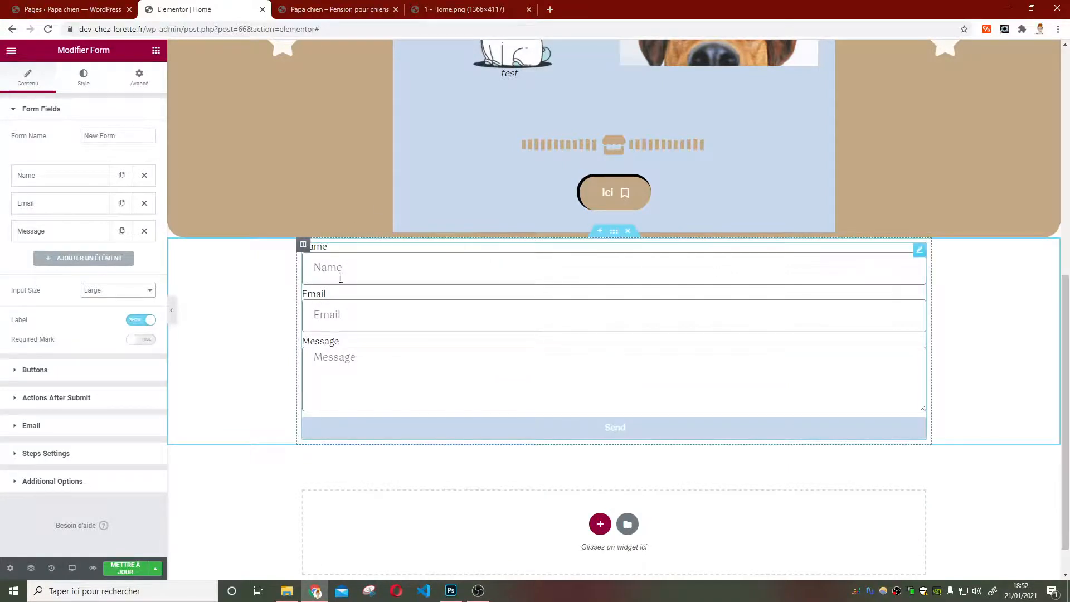
click(138, 296)
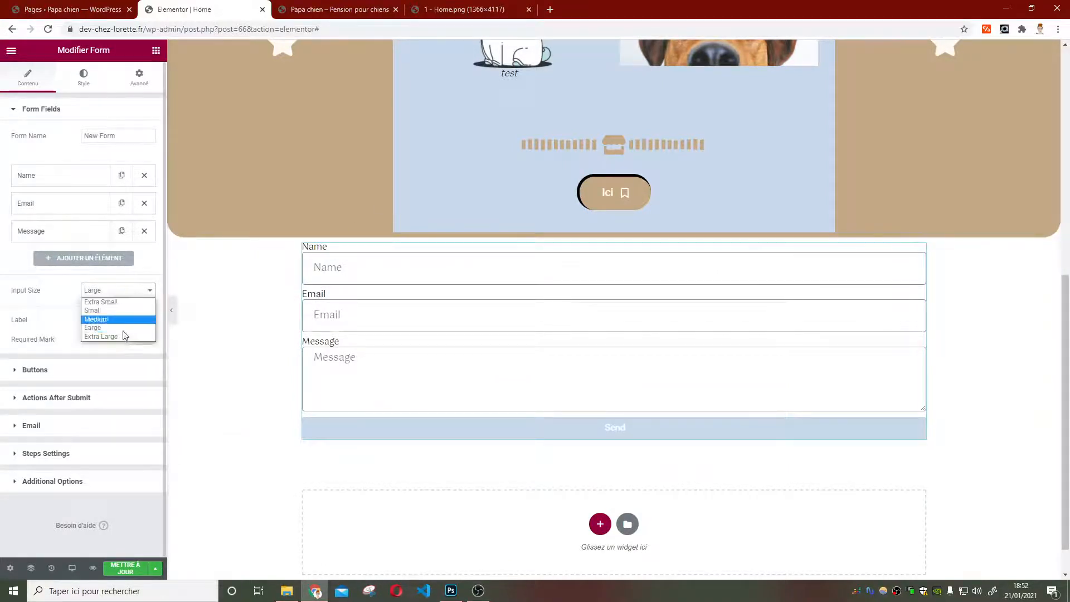
click(123, 336)
click(126, 294)
click(127, 311)
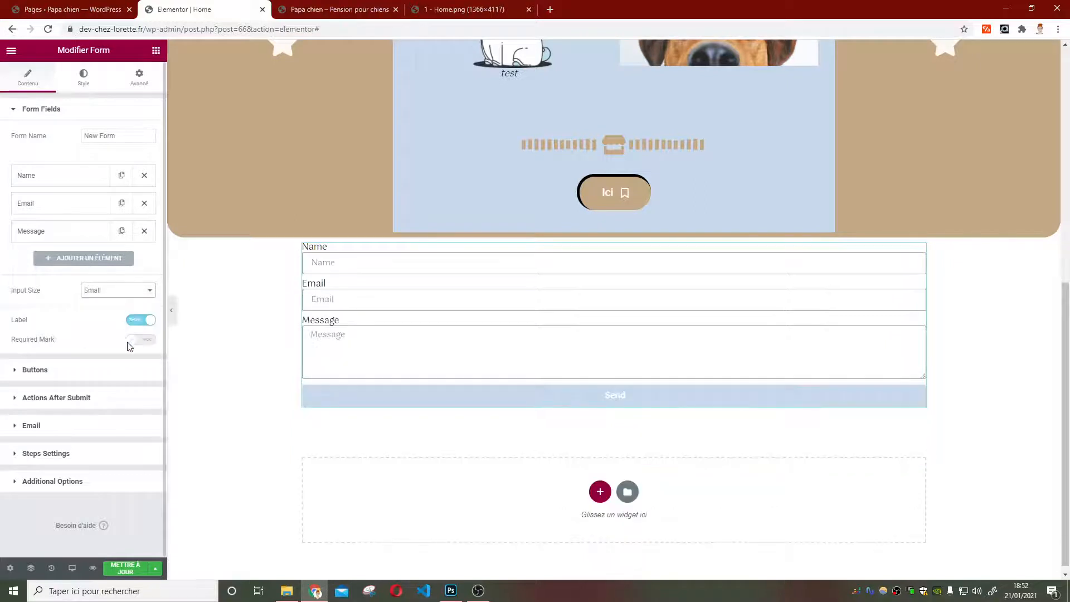
Hide the form's field labels and show them again
click(147, 322)
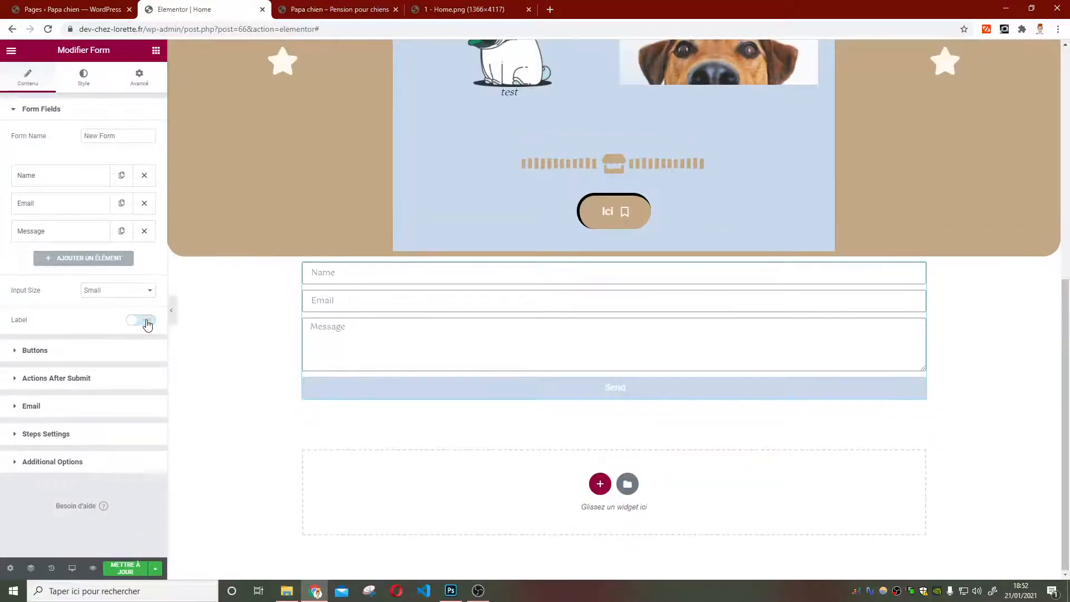
click(143, 324)
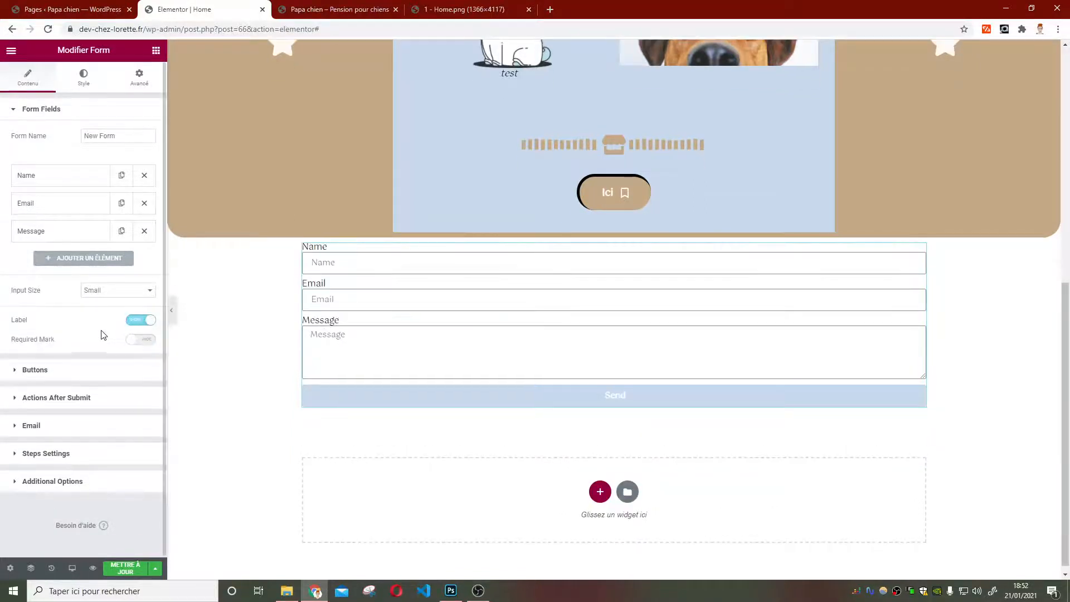
Test the Name field by entering rtf with the form's labels hidden, and show the labels again
click(143, 321)
click(319, 279)
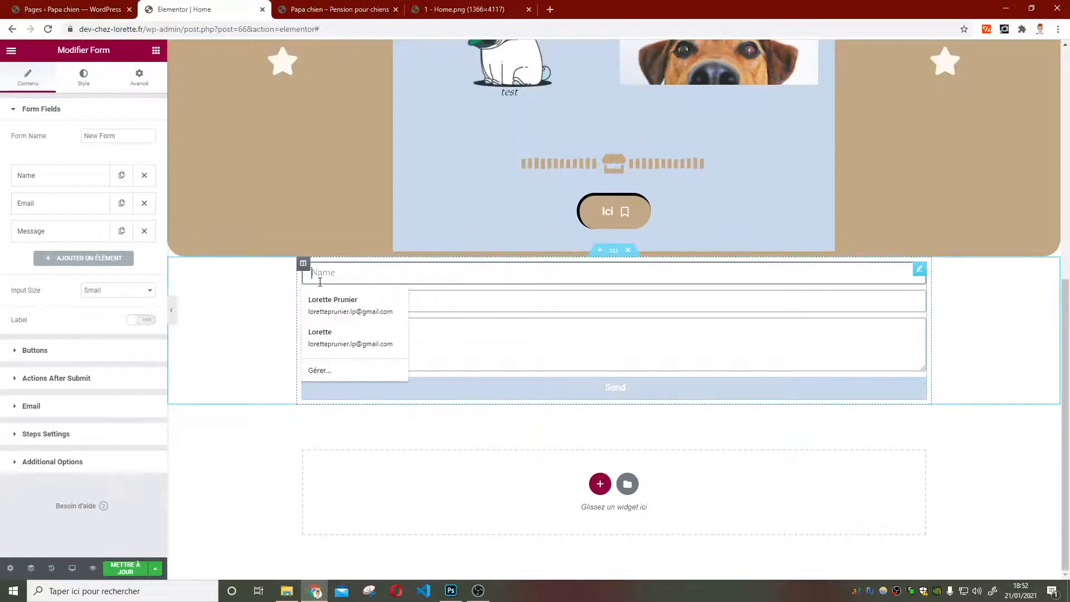
text(rtf)
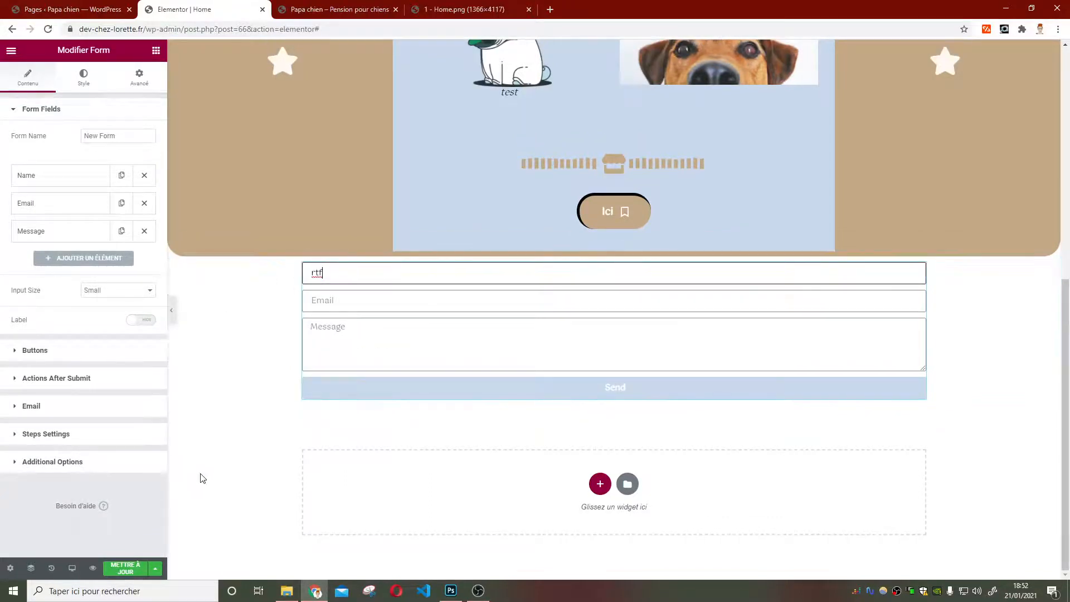
click(138, 321)
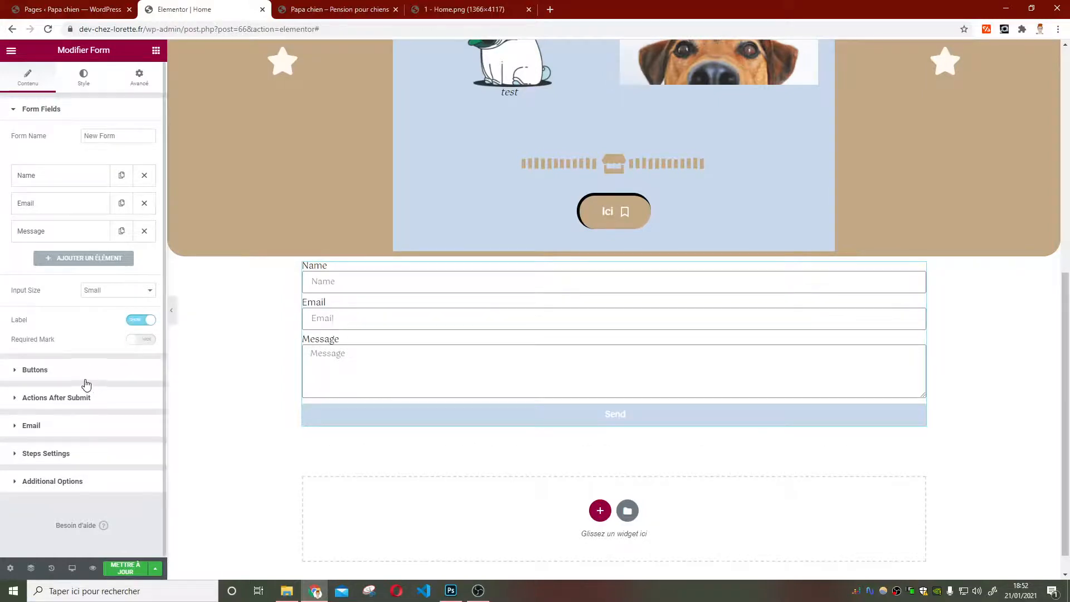
Set the column width of the form's Send button to 40%
click(81, 372)
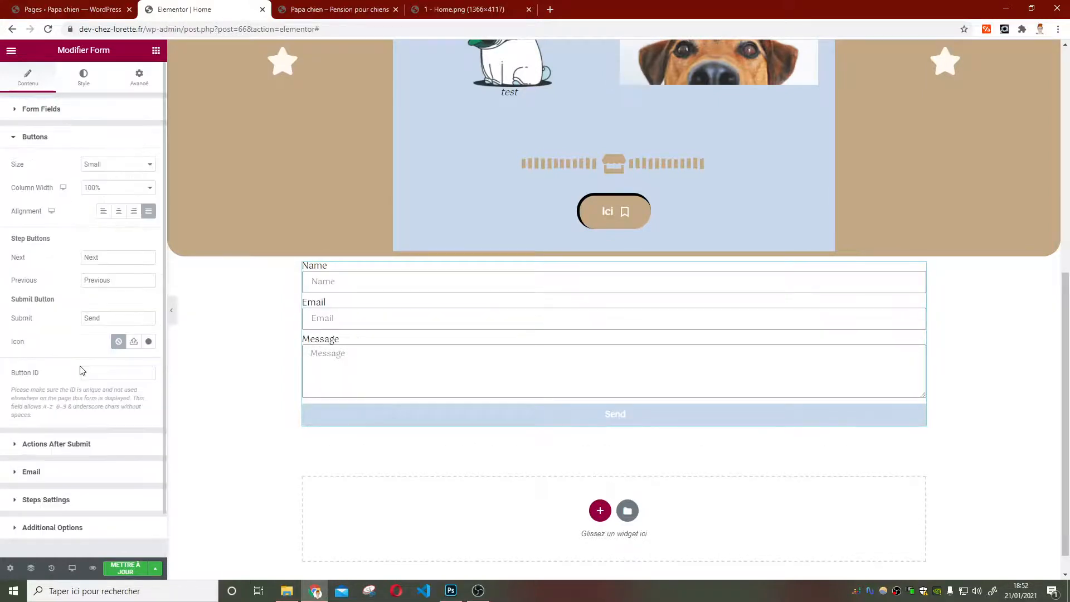
click(102, 189)
click(110, 232)
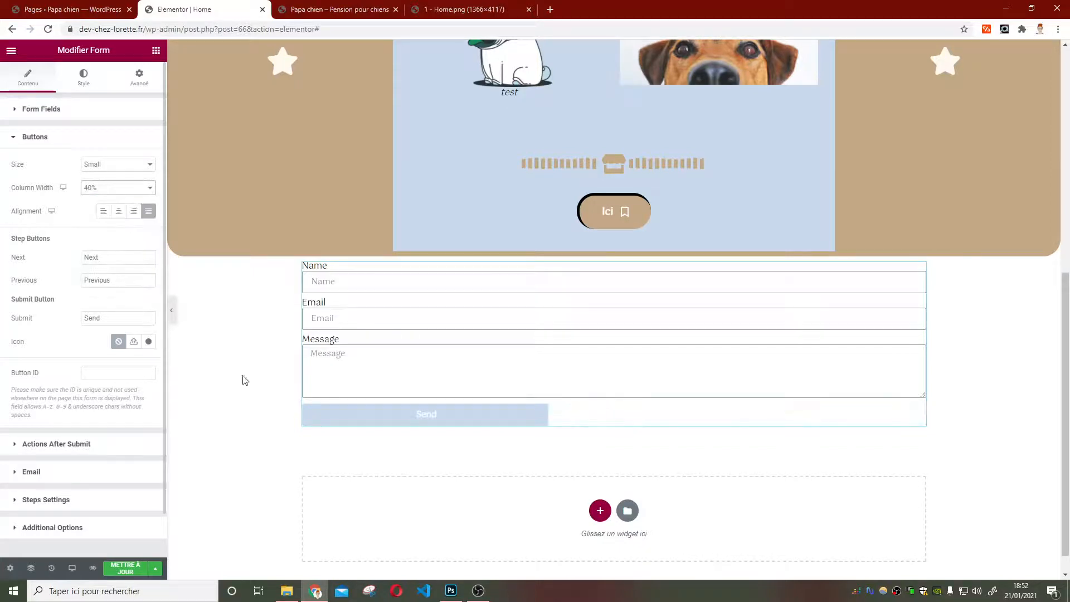
Set the column width of both the Name and Email form fields to 50%
click(64, 112)
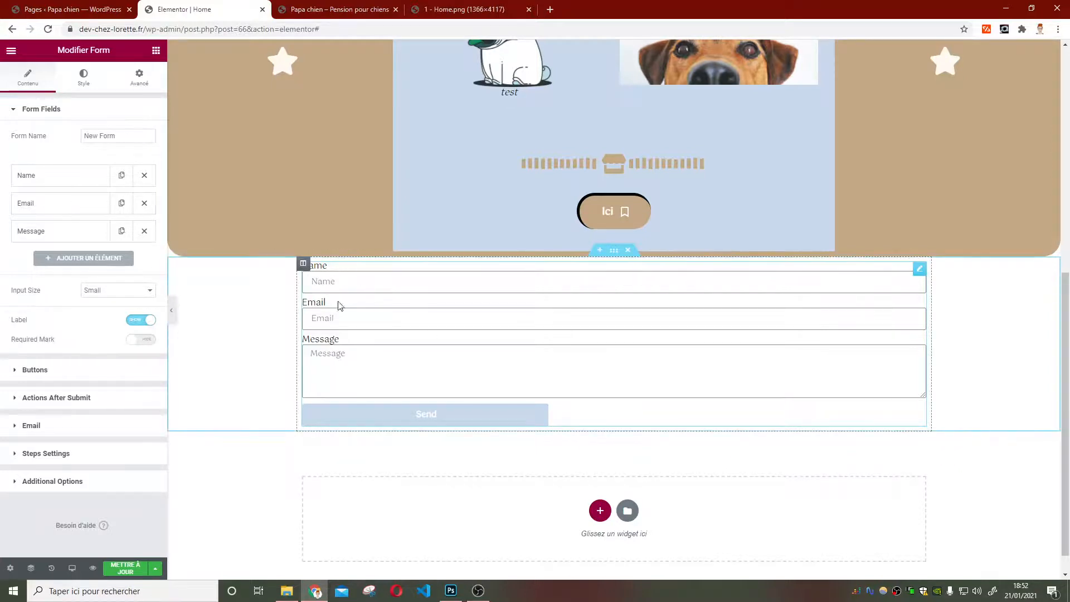
click(73, 178)
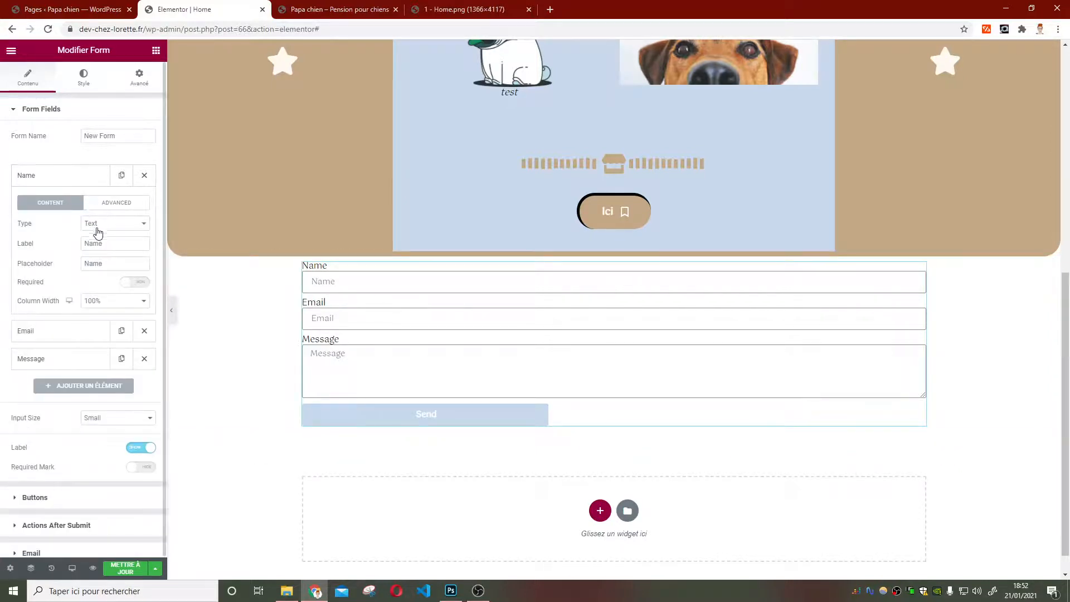
click(102, 305)
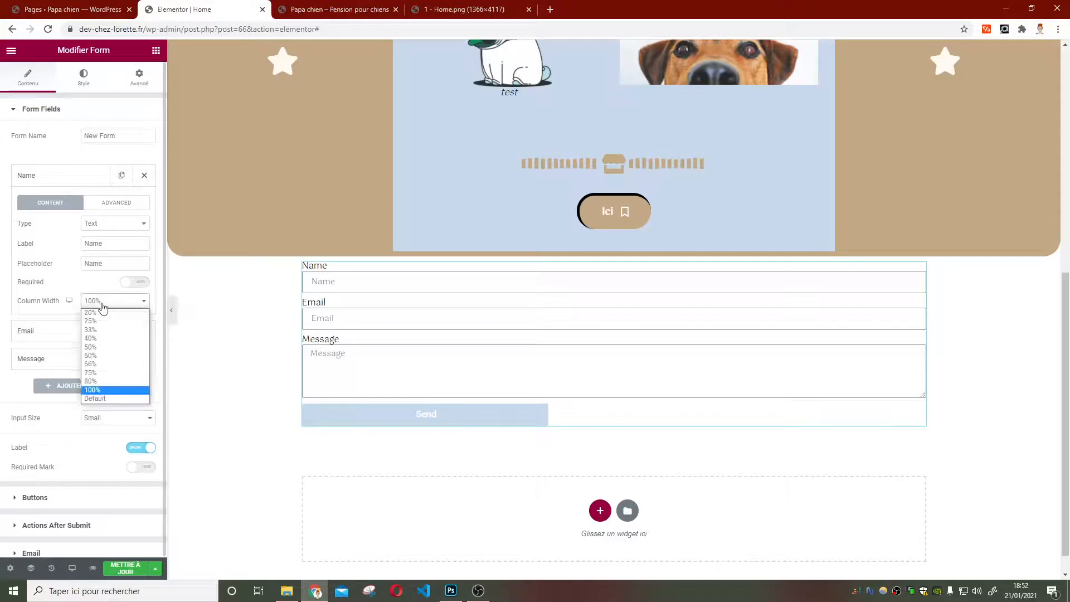
click(105, 347)
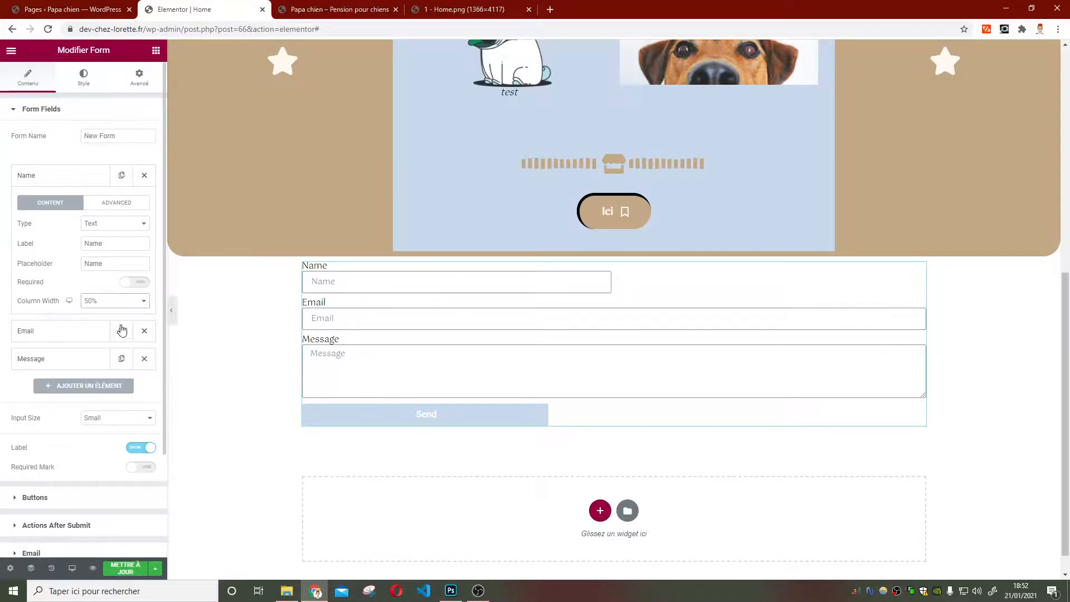
click(60, 332)
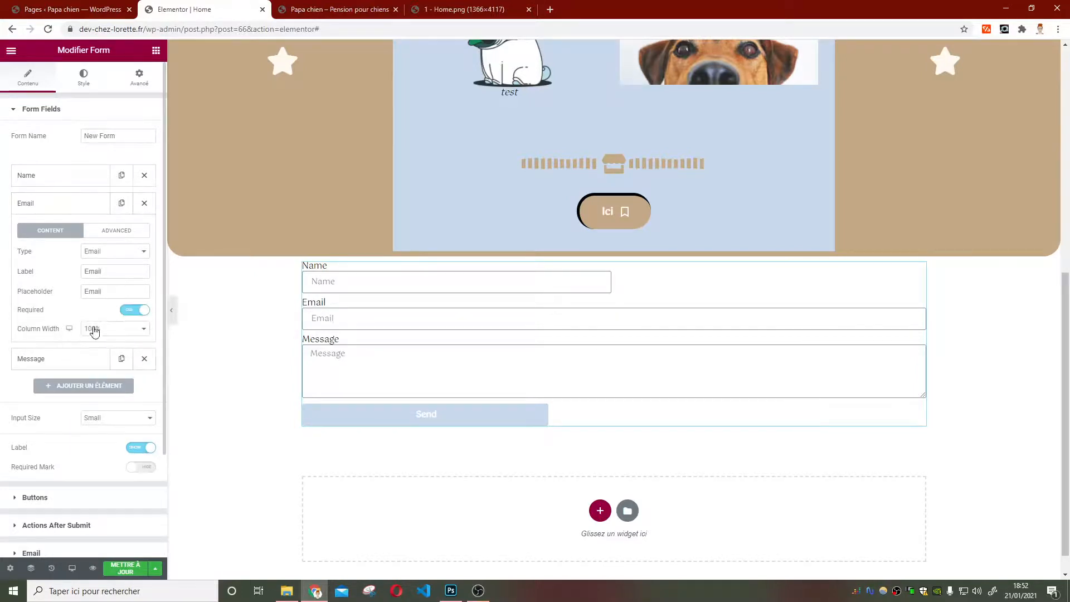
click(94, 331)
click(102, 374)
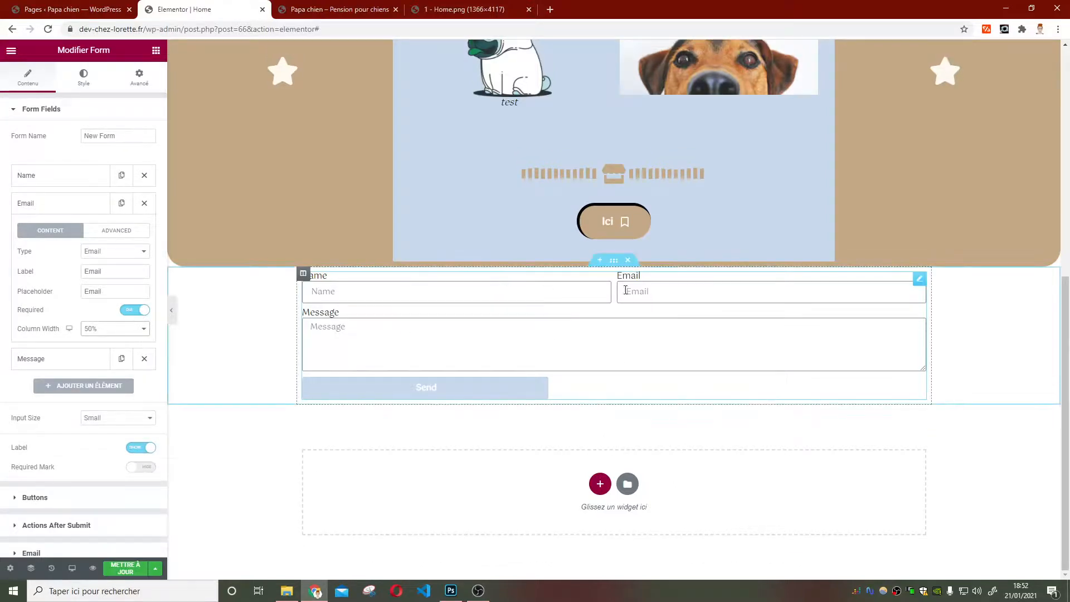
click(53, 204)
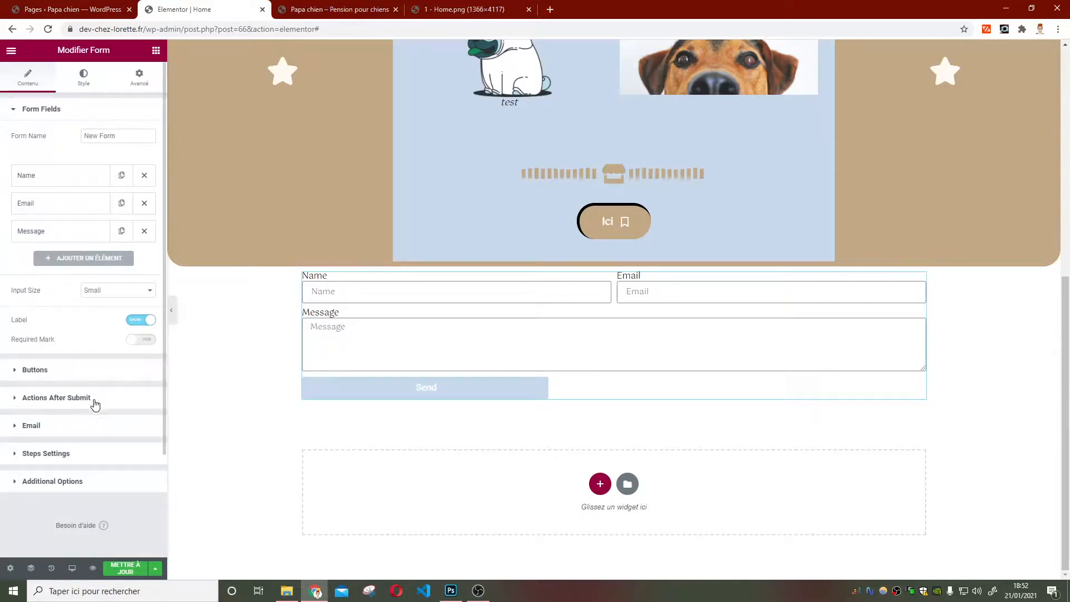
Examine the actions that can be added to run after the form is submitted
click(94, 400)
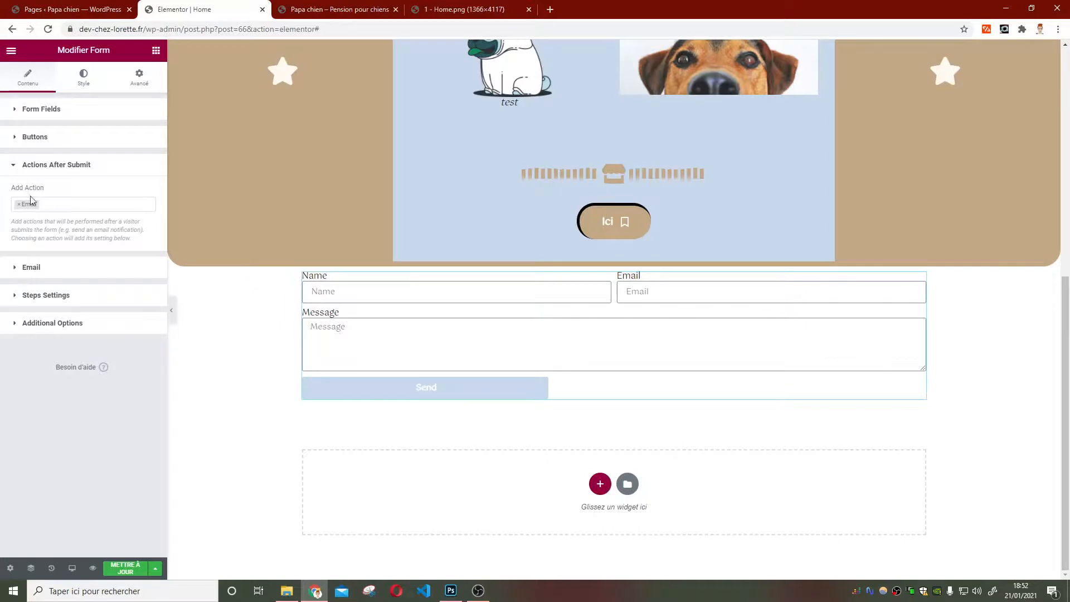
click(49, 207)
scroll(84, 278, down, 5)
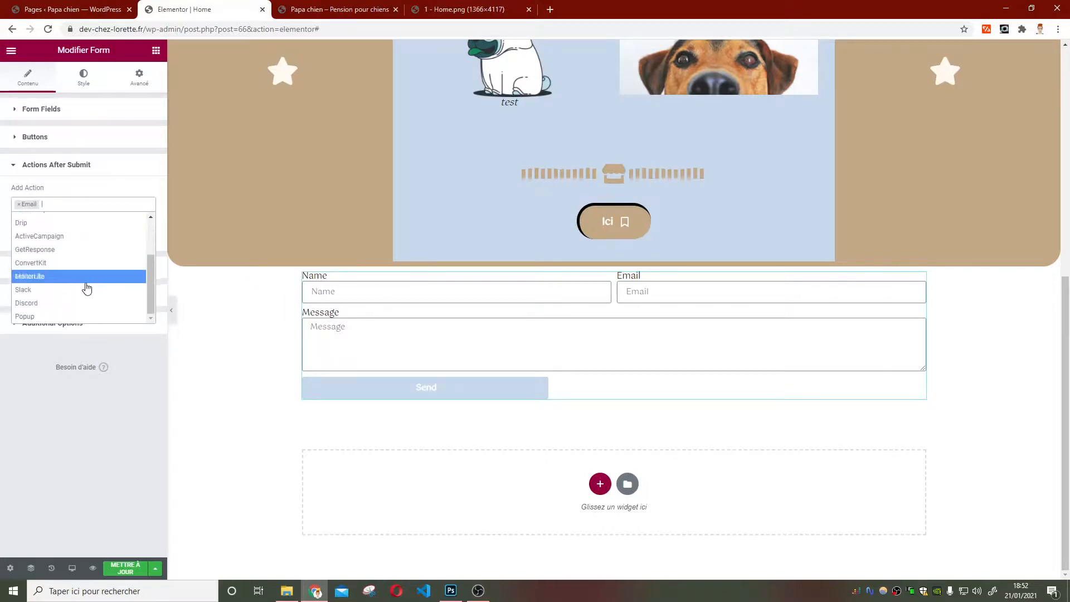
scroll(85, 304, up, 3)
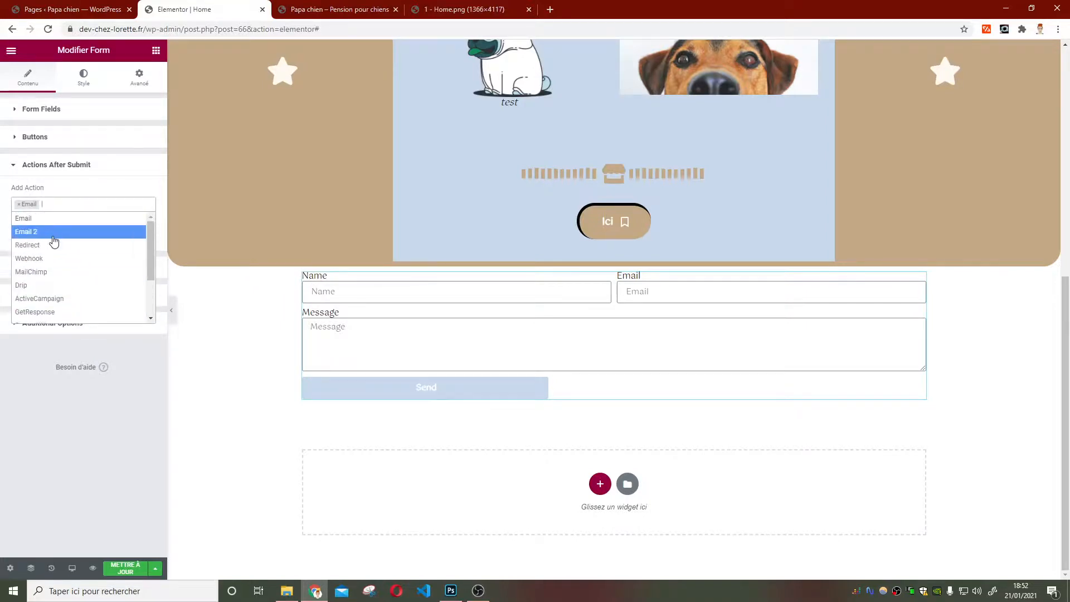
scroll(59, 301, down, 3)
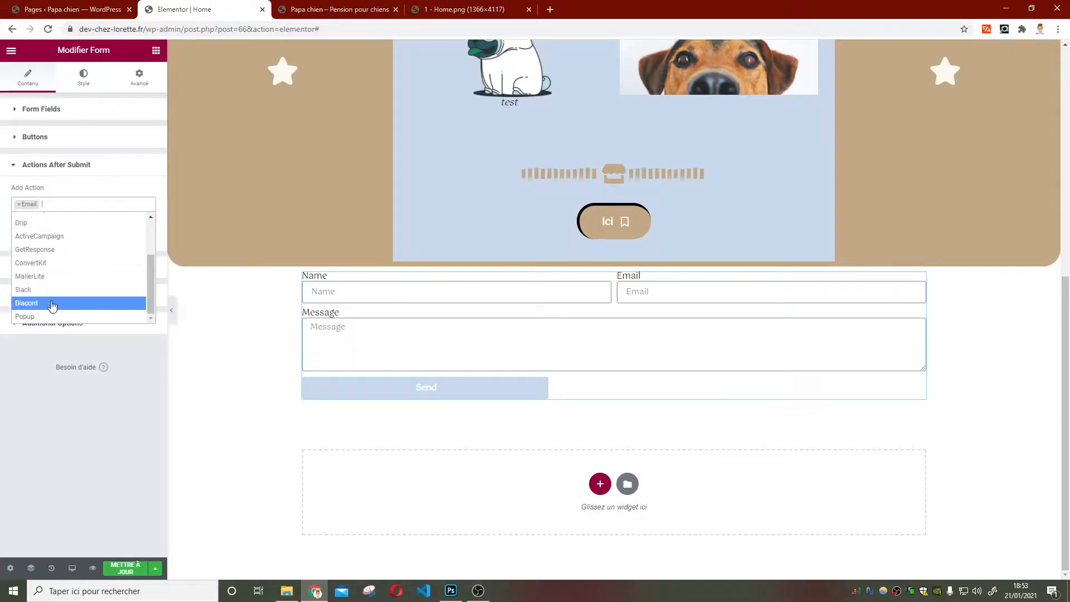
scroll(56, 284, up, 3)
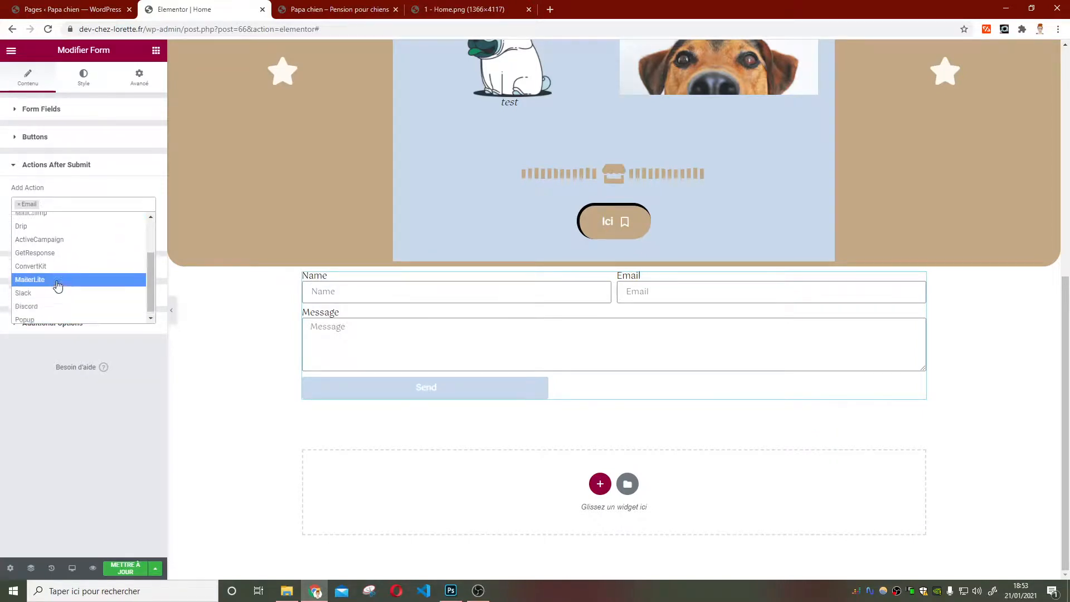
click(84, 190)
Review the recipient, subject and message content in the form's email notification settings
click(67, 267)
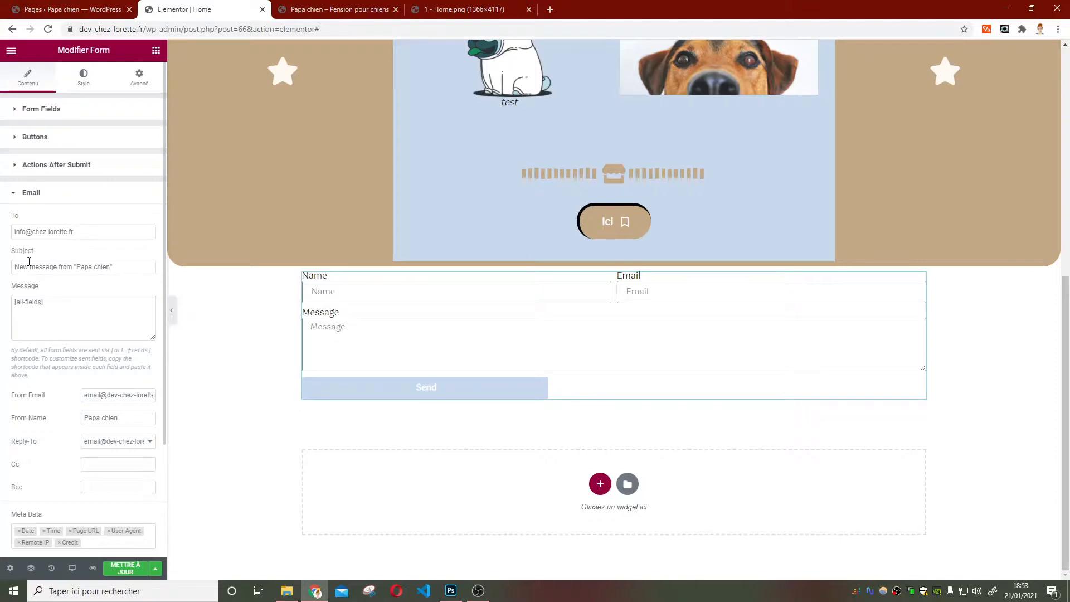
drag(30, 267, 90, 270)
click(111, 268)
click(60, 301)
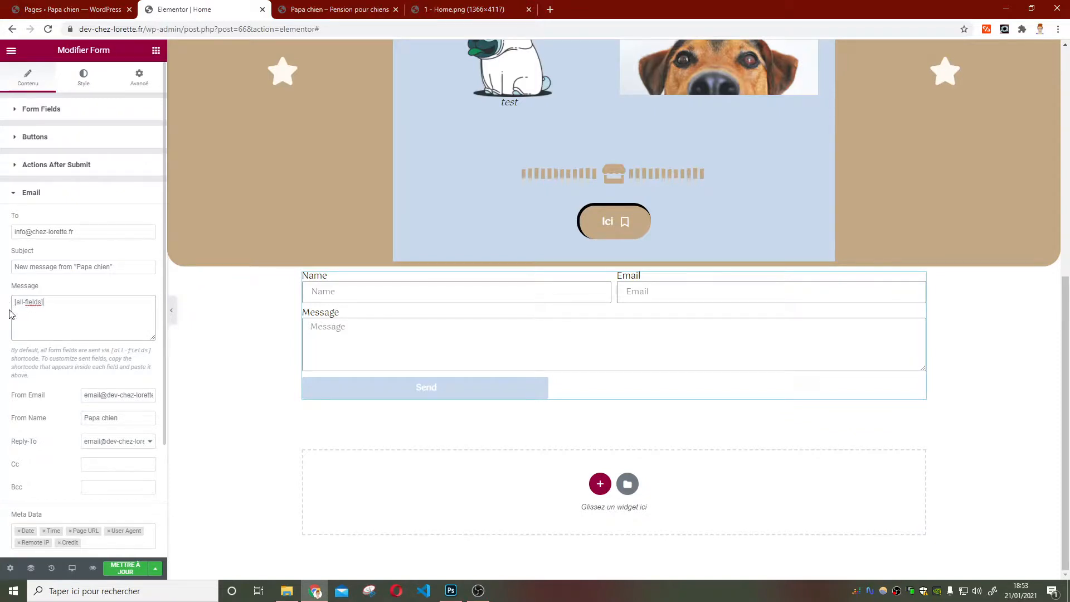
click(86, 282)
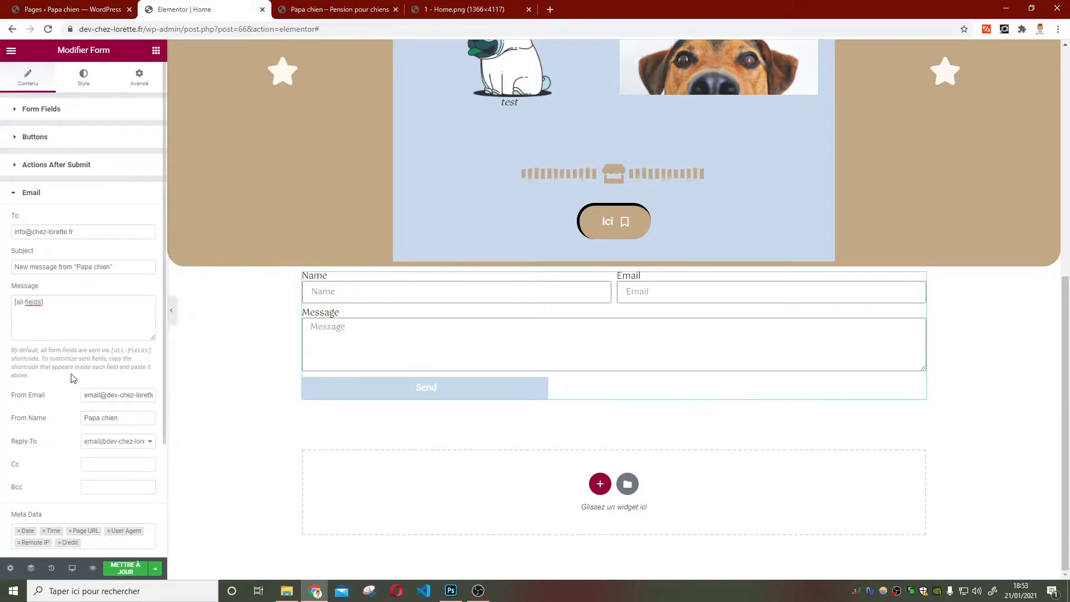
Review the sender email and name, reply-to, copy recipients, metadata and send format of the form's notification email
scroll(71, 379, down, 2)
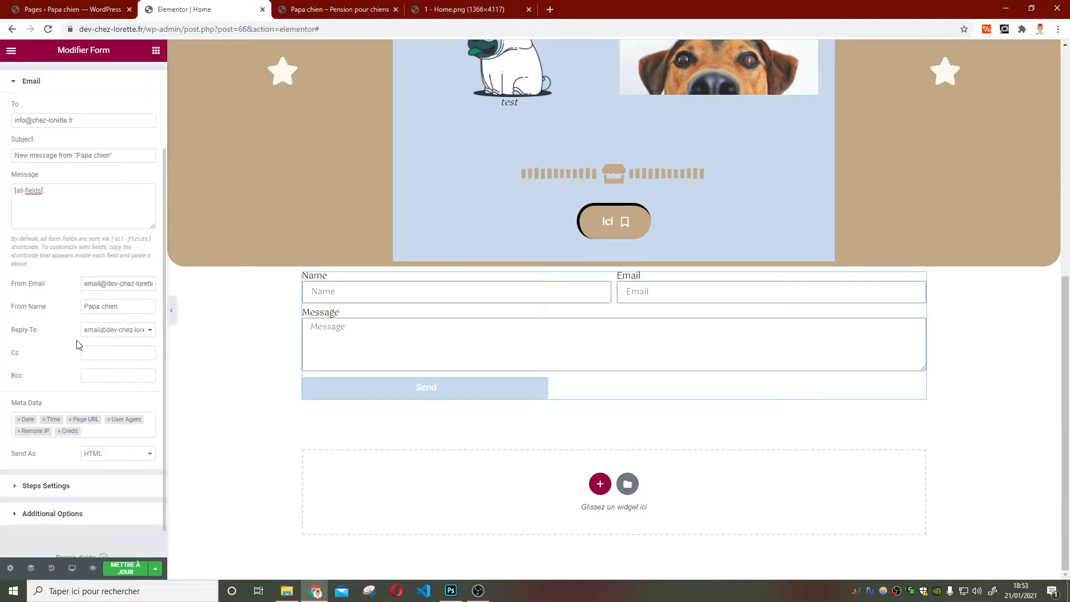
click(99, 283)
drag(85, 282, 159, 297)
click(82, 291)
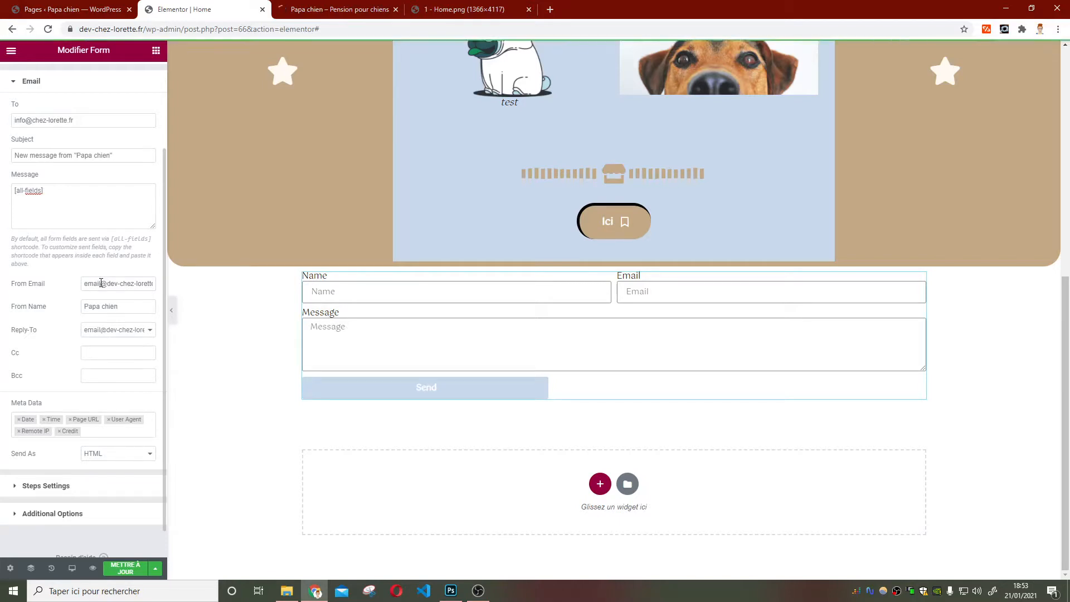
scroll(100, 284, up, 1)
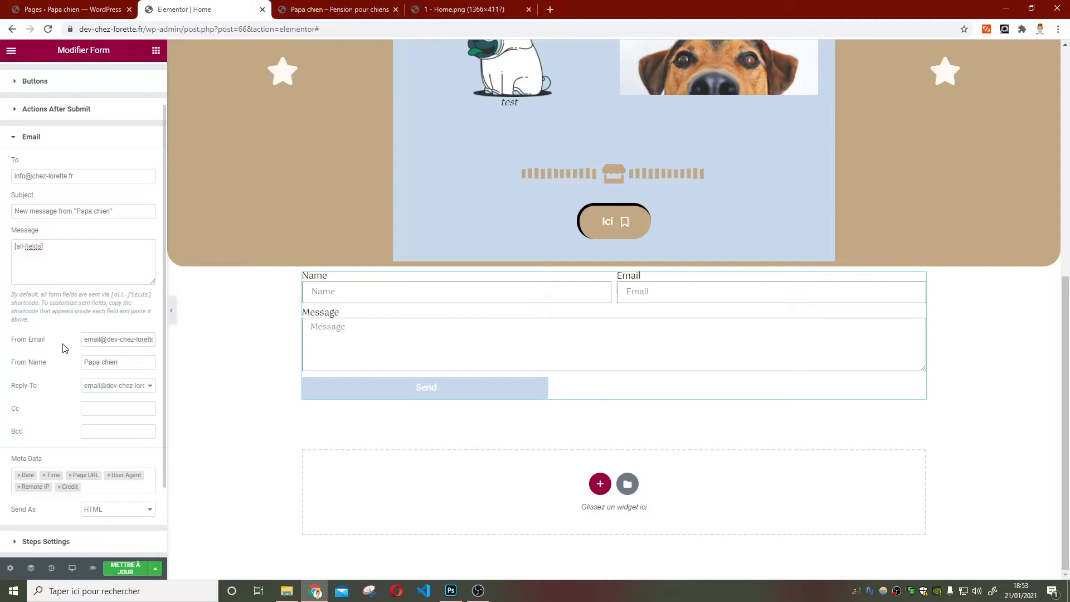
scroll(70, 360, down, 2)
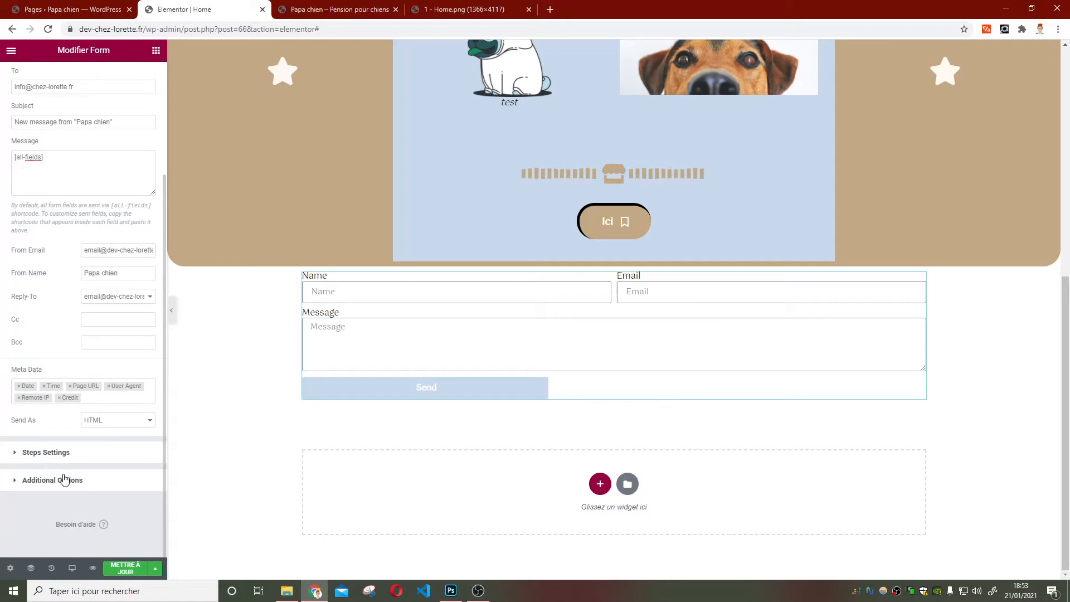
scroll(82, 337, up, 3)
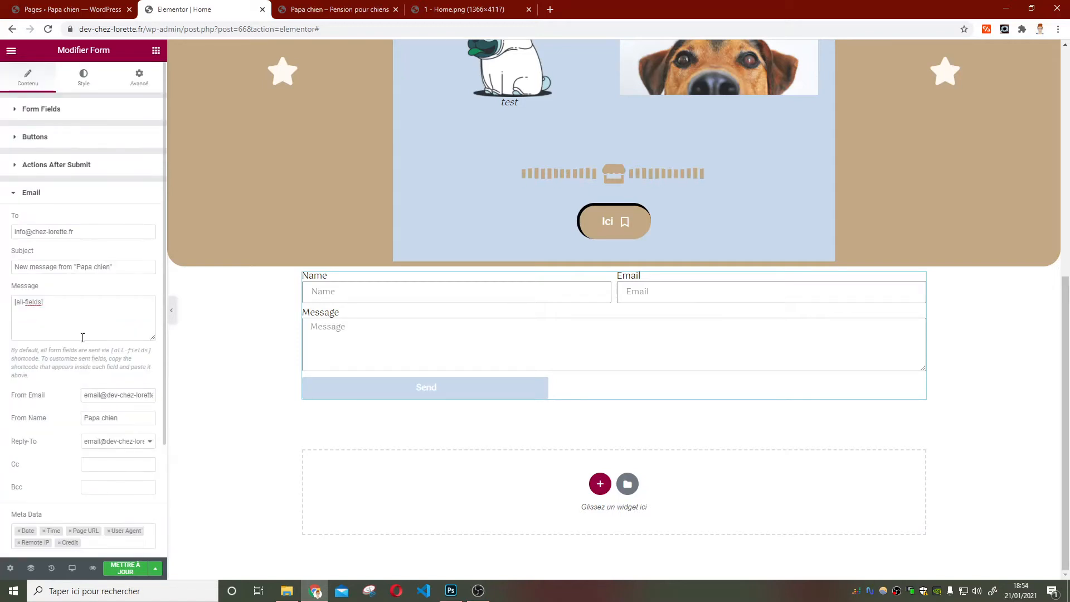